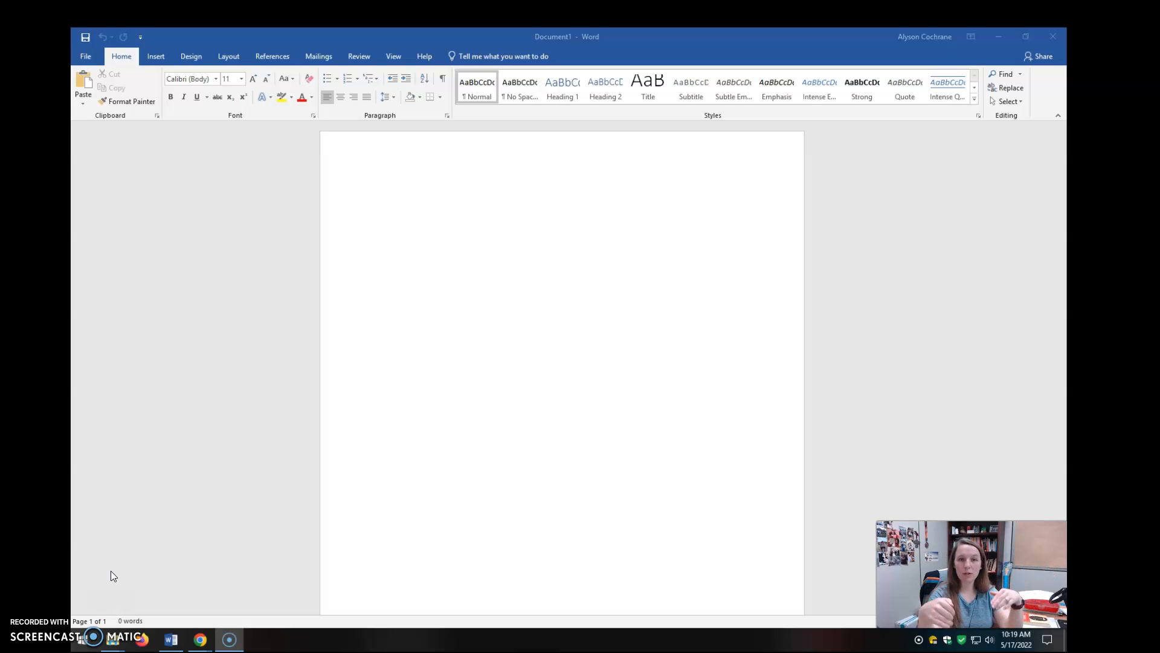
Centre the first line of the blank document and set its font to Times New Roman, size 12.
click(663, 258)
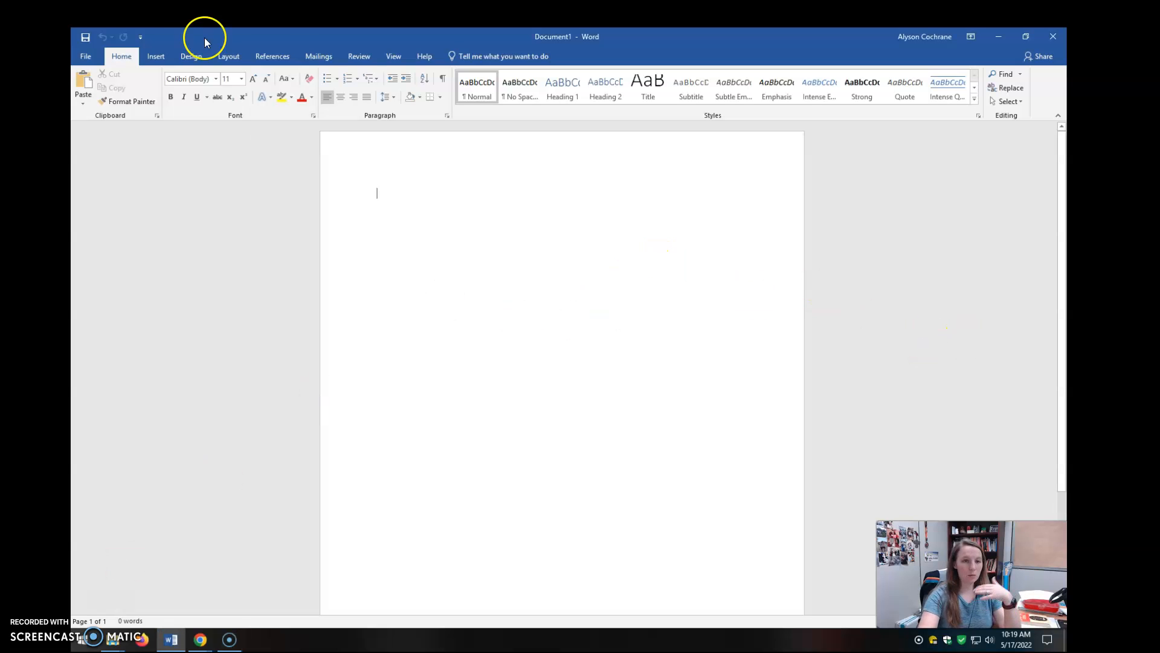
click(341, 97)
click(227, 79)
text(12)
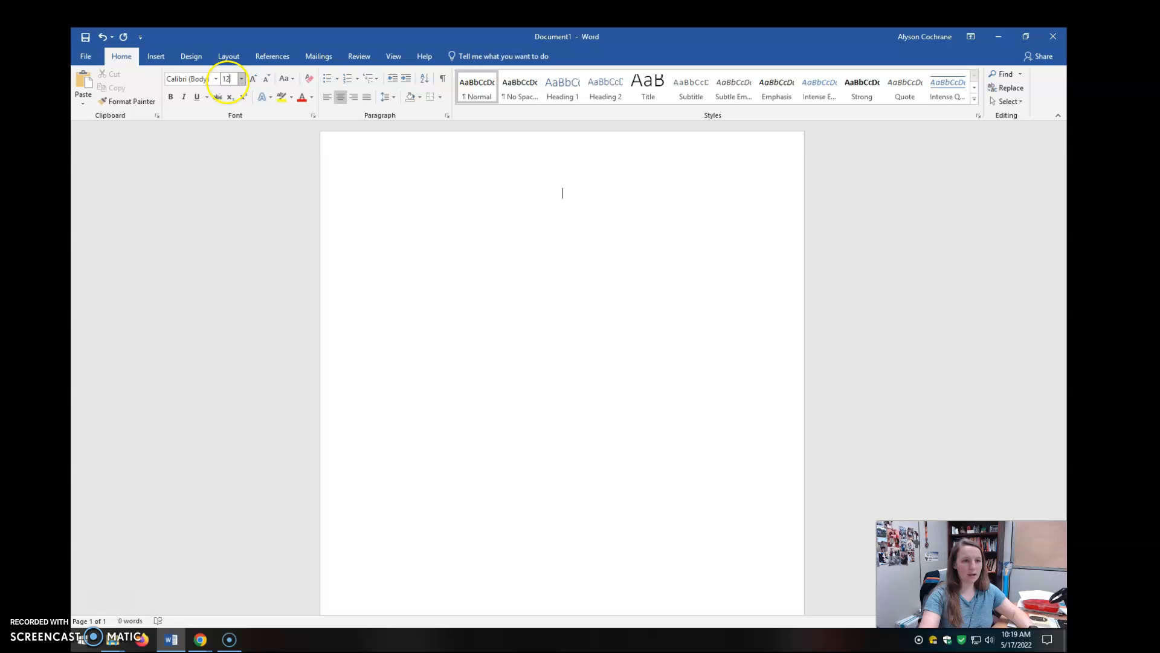
click(217, 78)
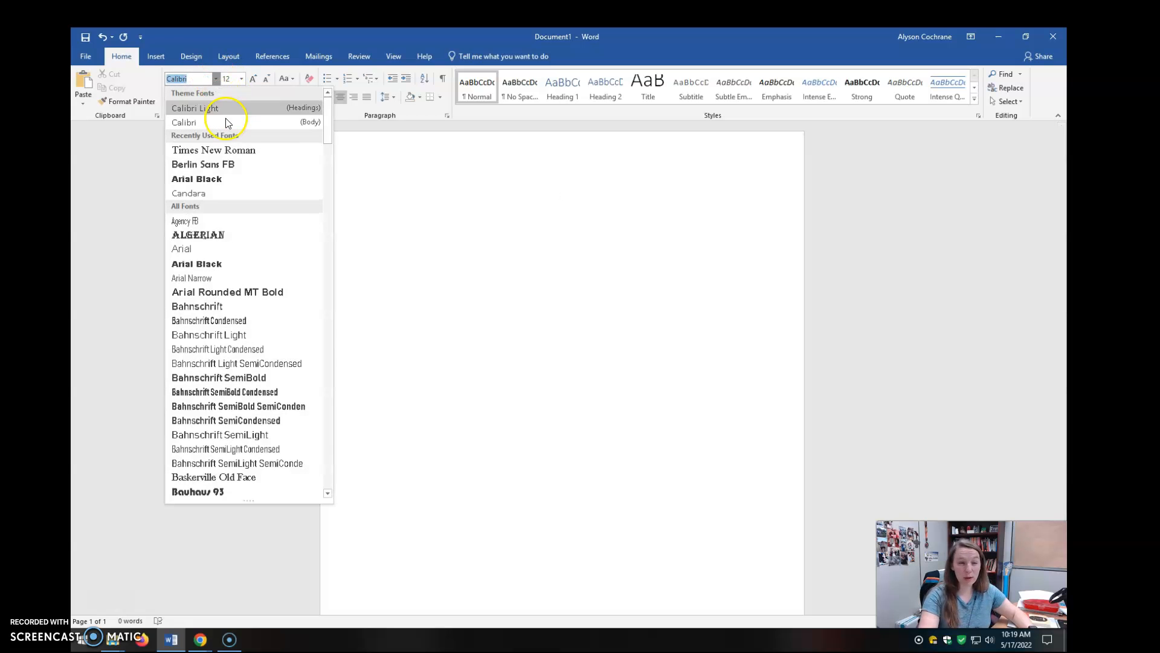
click(249, 151)
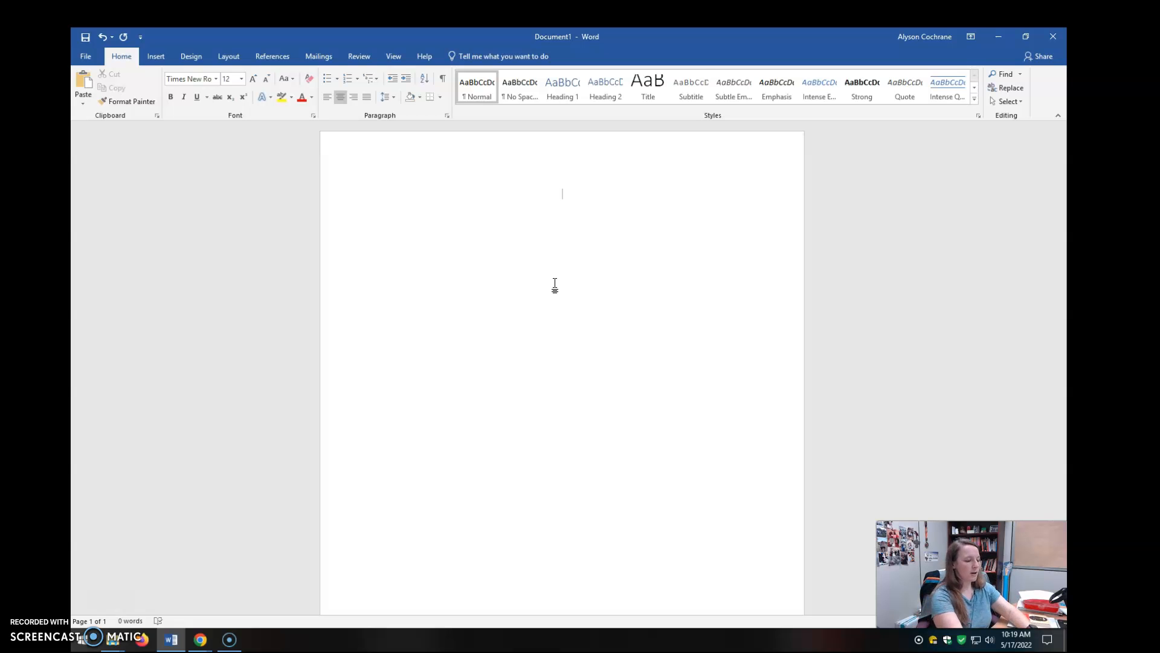
Enter the heading "Works Cited" and start a left-aligned line below it.
text(Work)
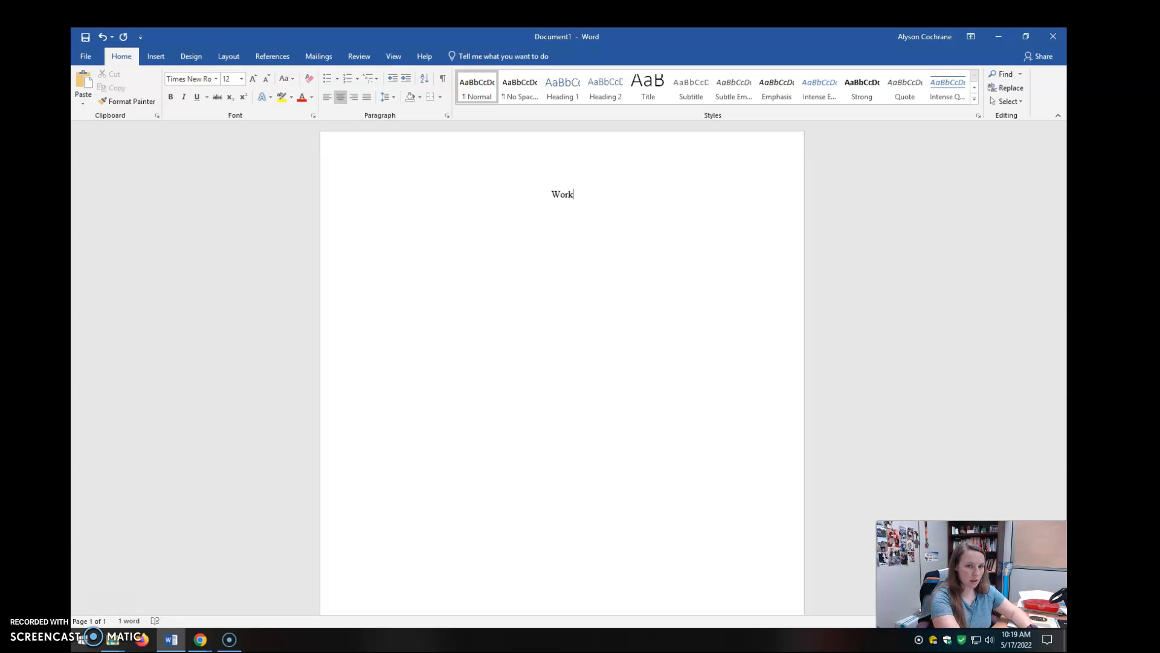
text(s Cited)
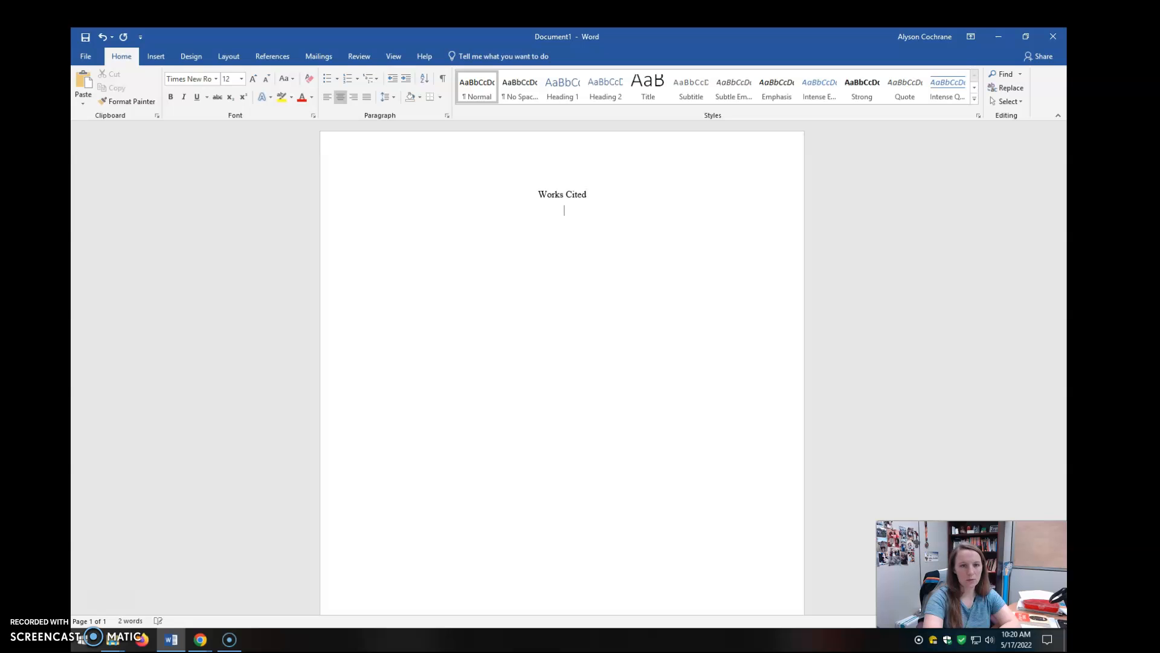
click(327, 98)
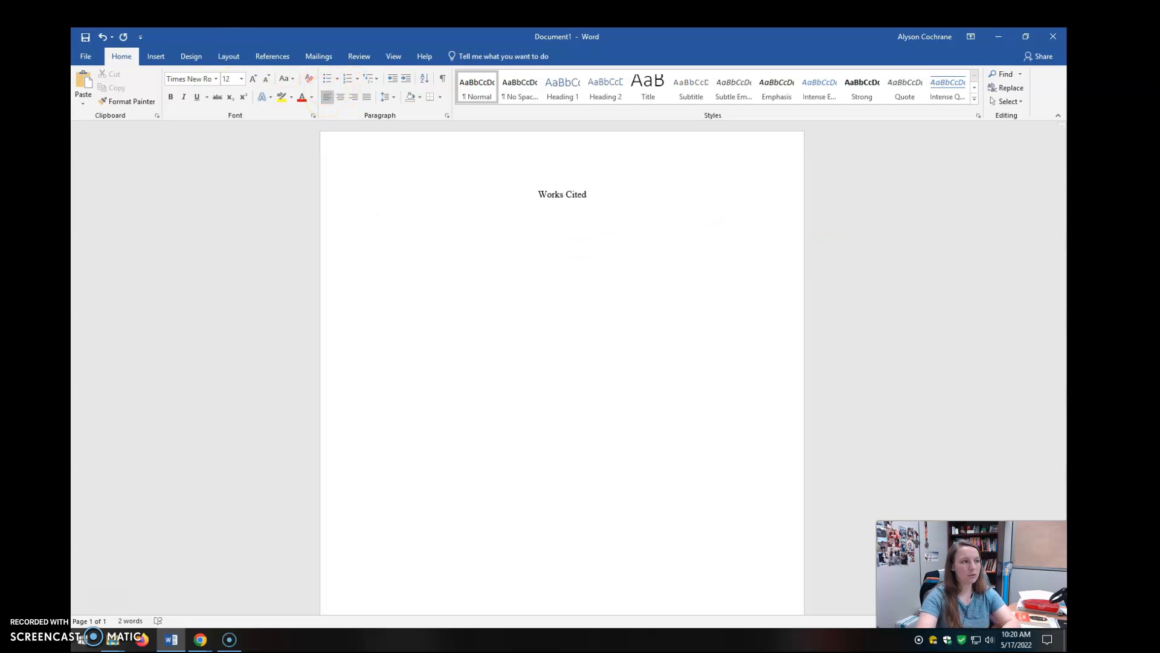
Paste the two copied citations below the Works Cited heading and end the second one with a period.
click(200, 639)
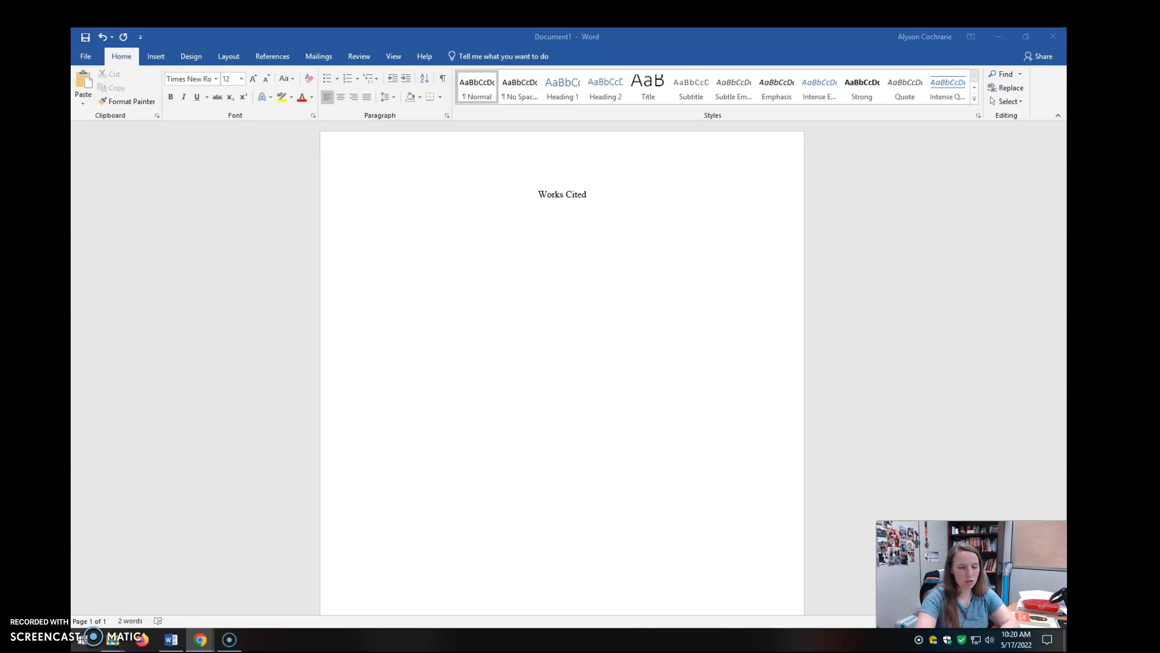
click(567, 264)
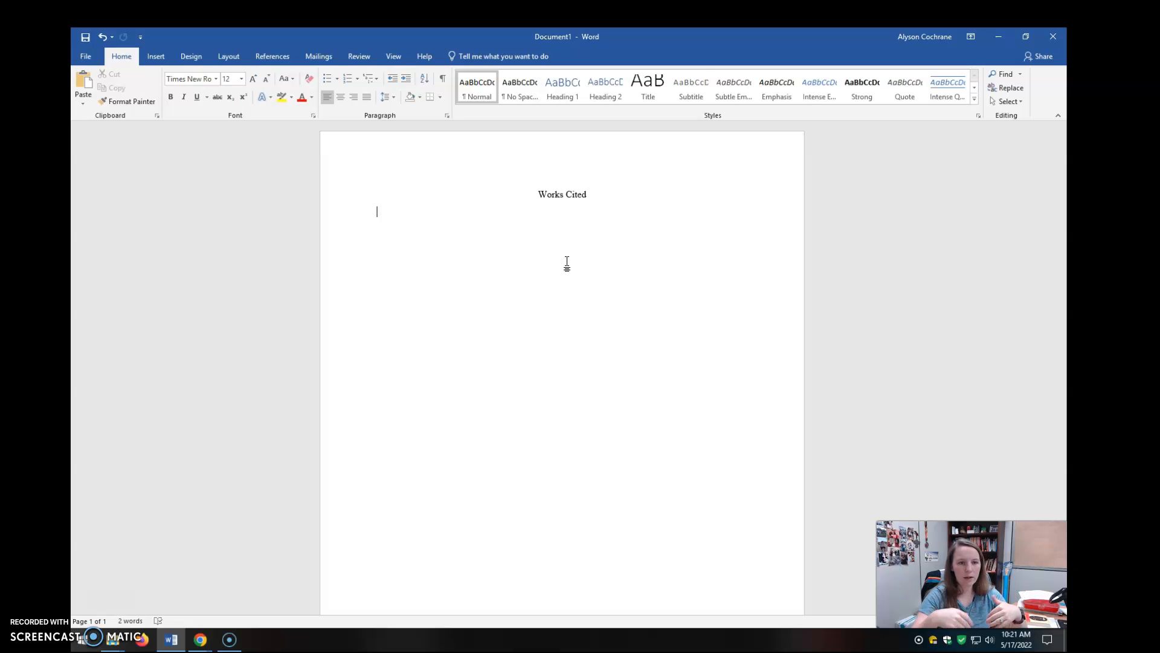
key(alt+Tab)
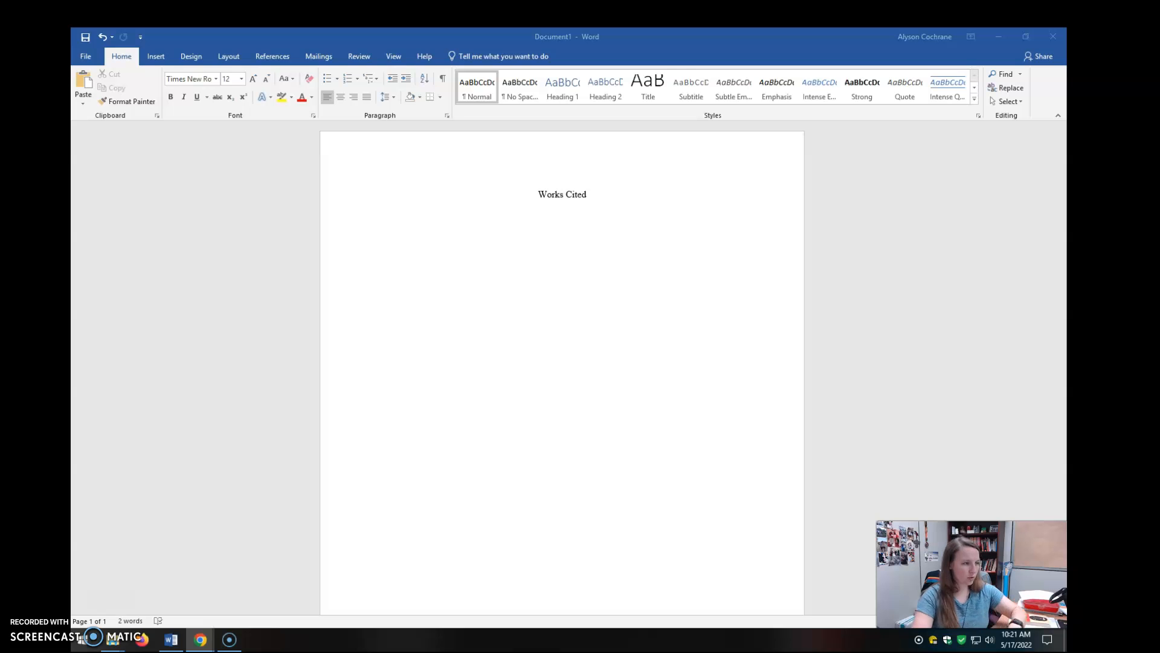
click(575, 350)
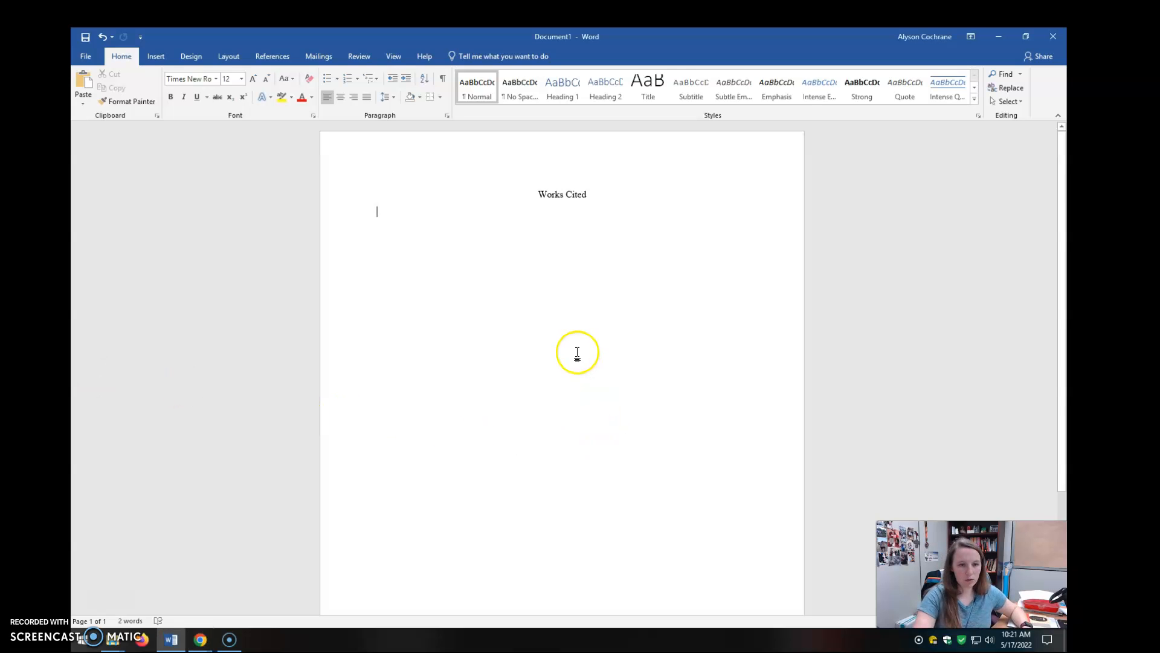
key(ctrl+v)
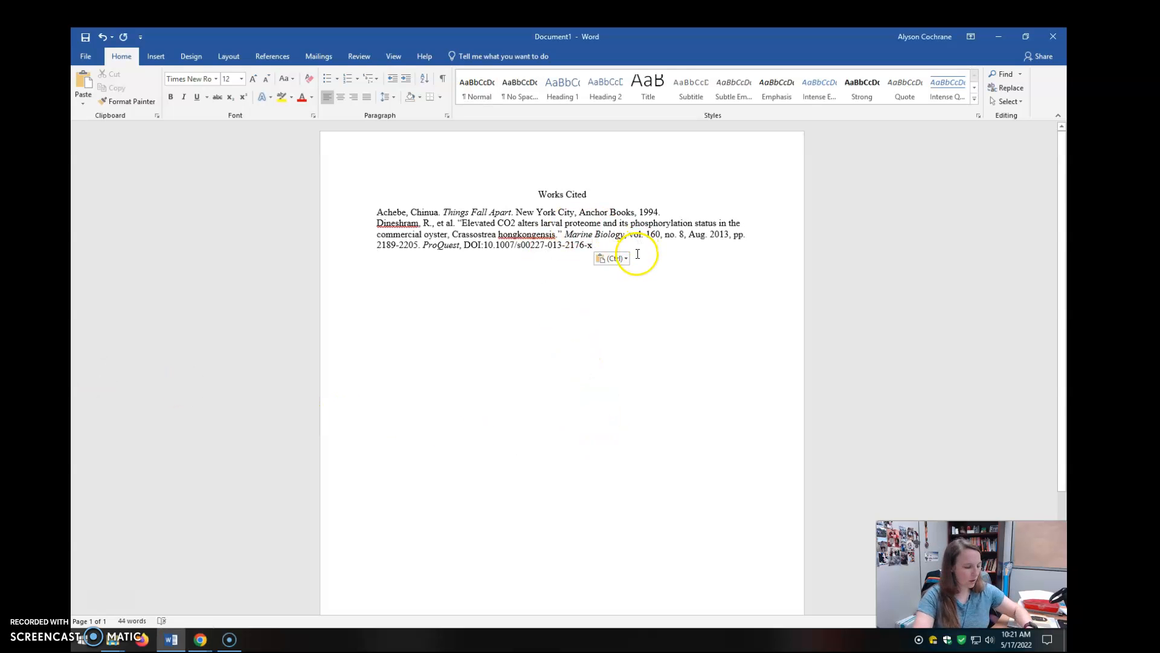
text(.)
key(BackSpace)
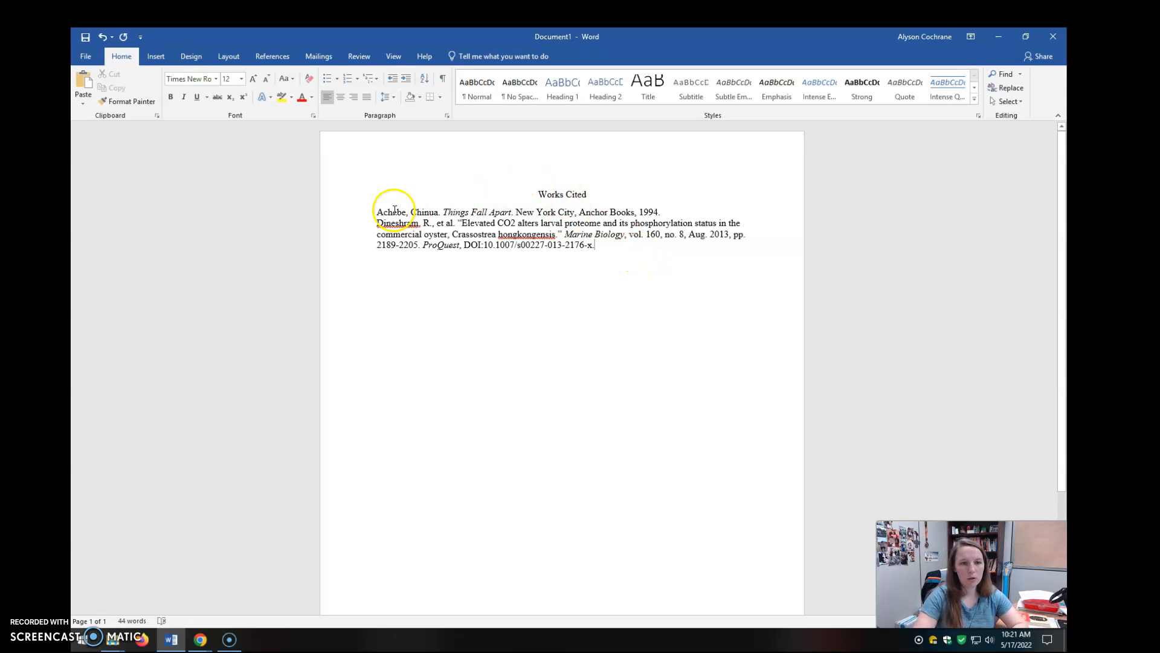
Review the author, book title, publisher and year in the Things Fall Apart citation.
drag(376, 213, 441, 211)
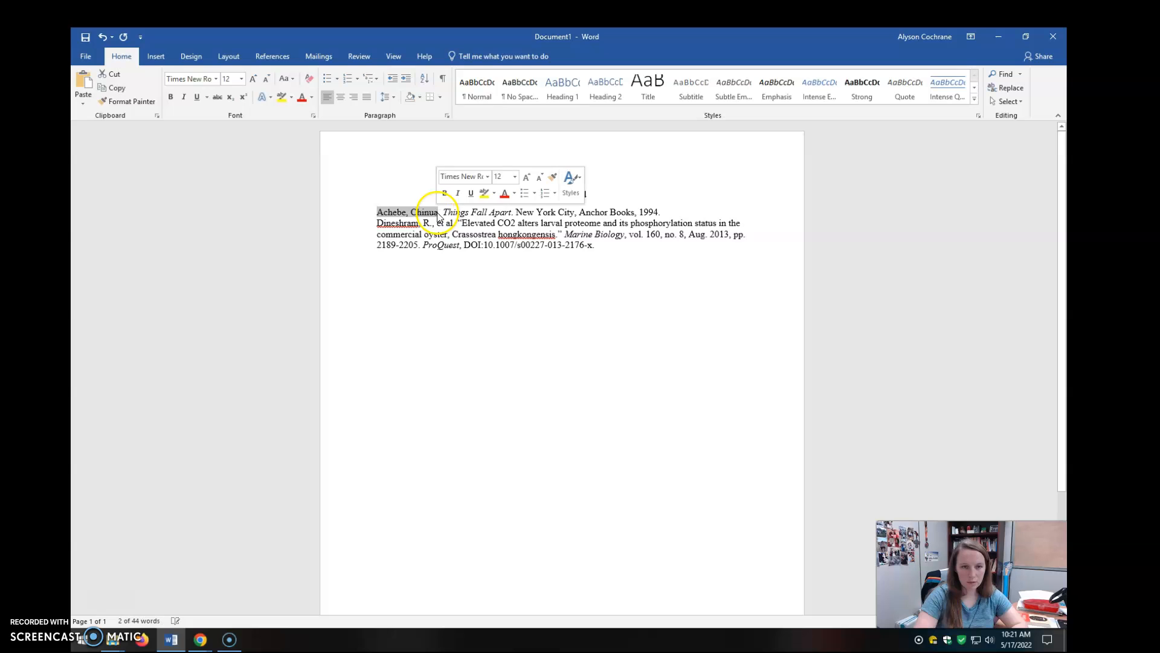
click(443, 212)
drag(443, 212, 642, 212)
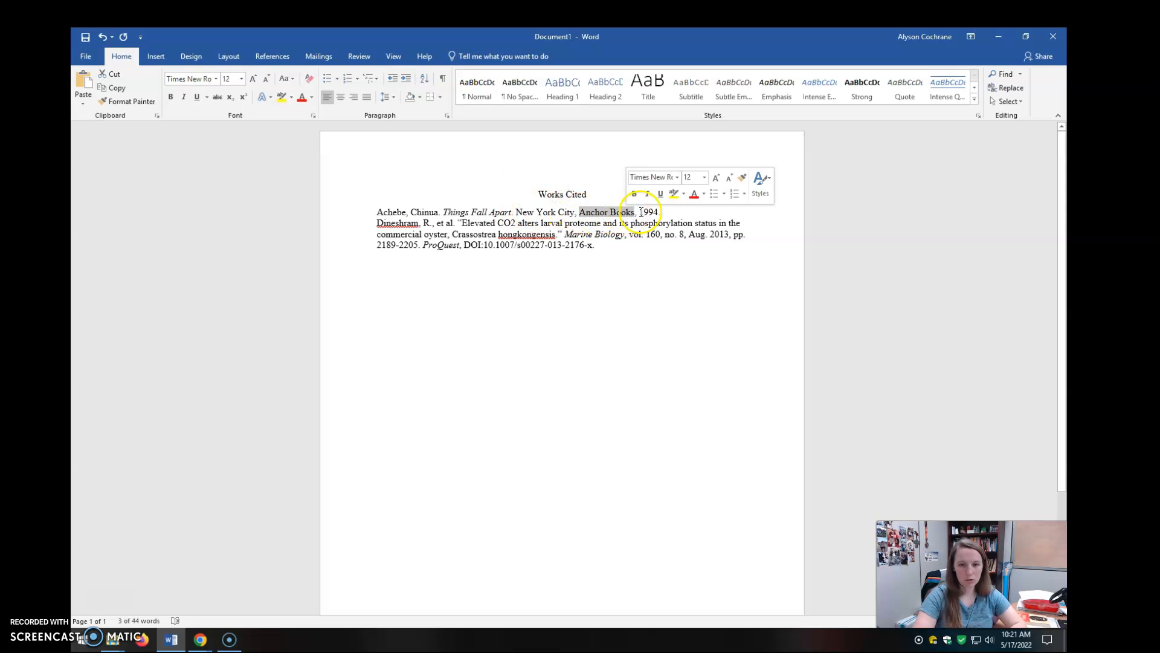
click(643, 212)
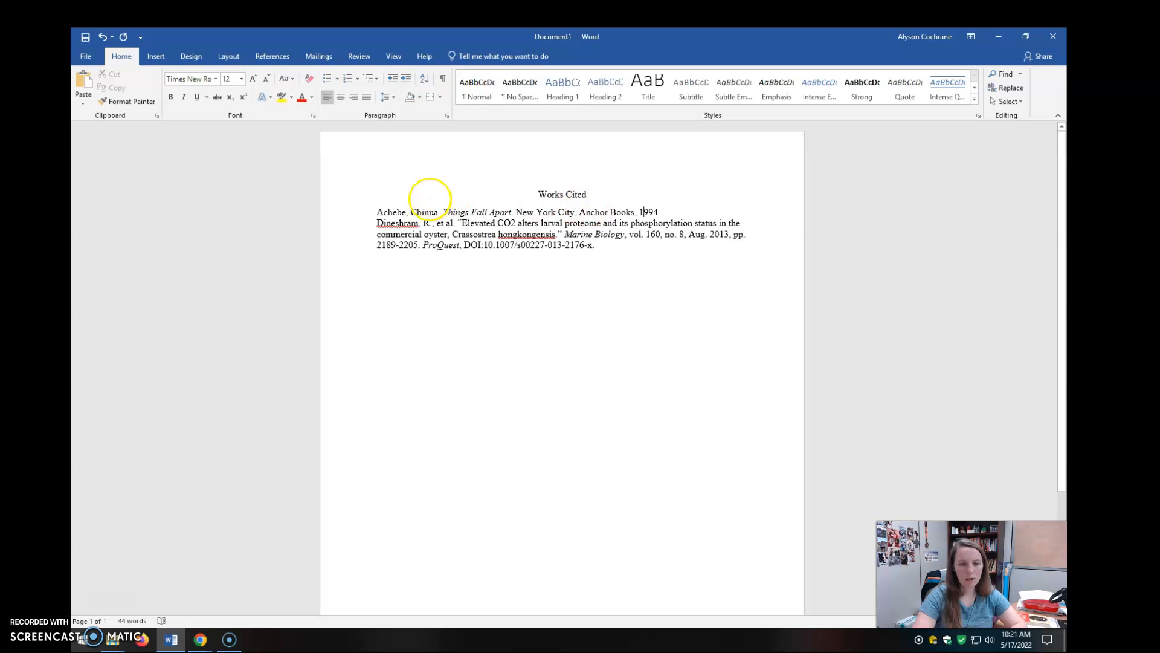
drag(378, 212, 401, 212)
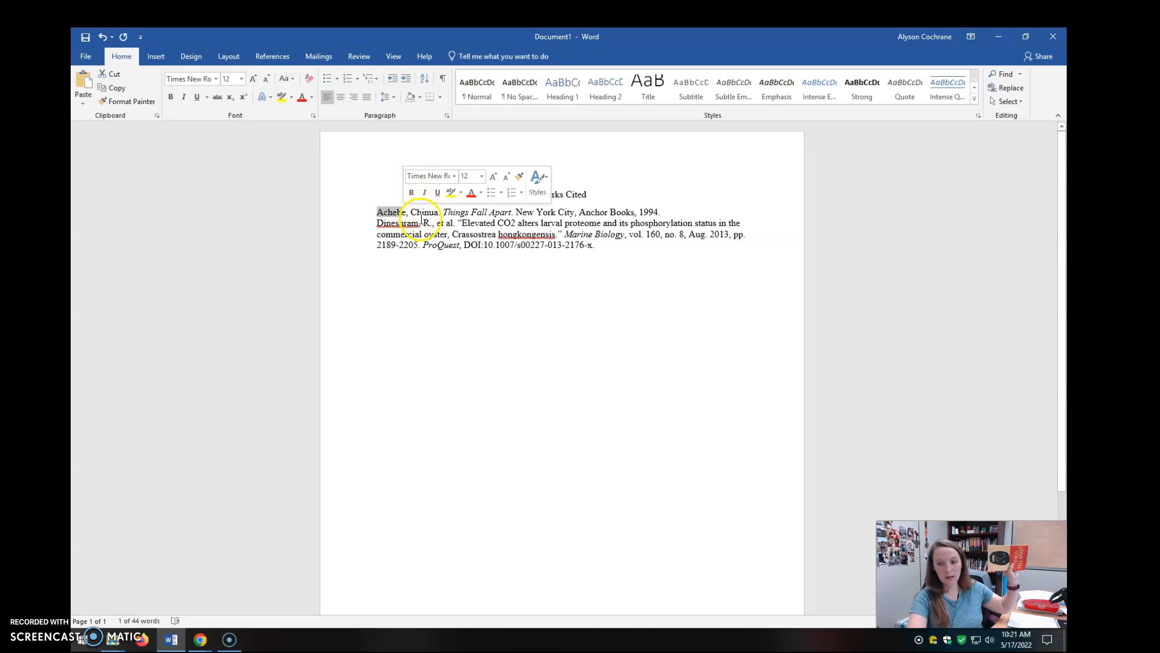
click(422, 223)
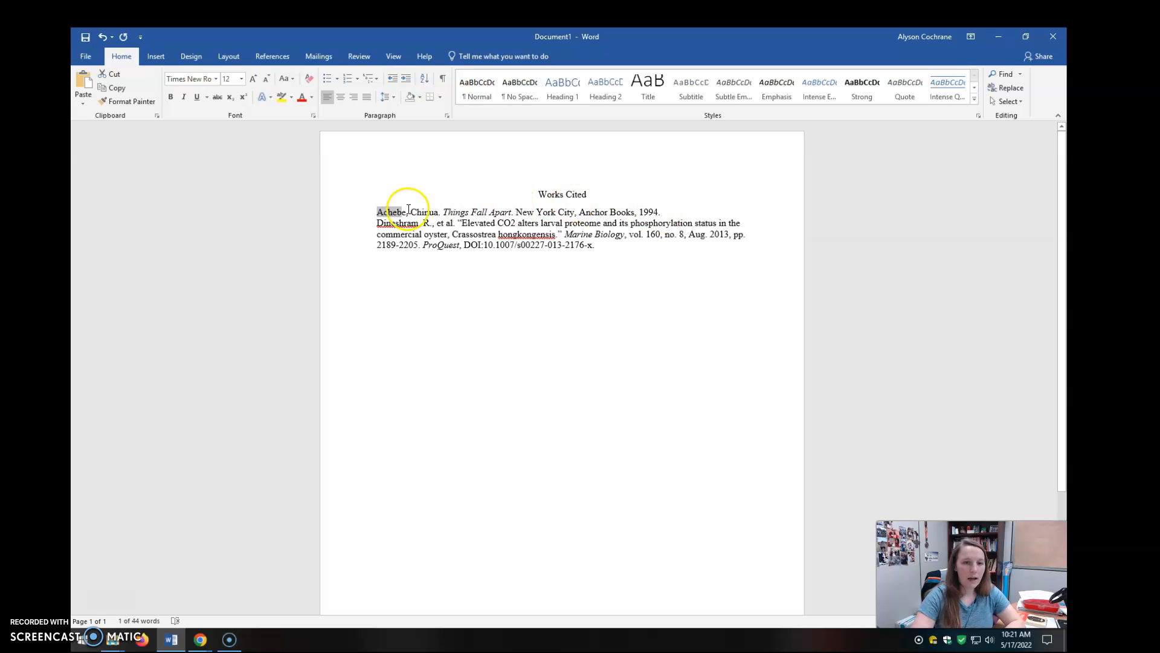
click(372, 225)
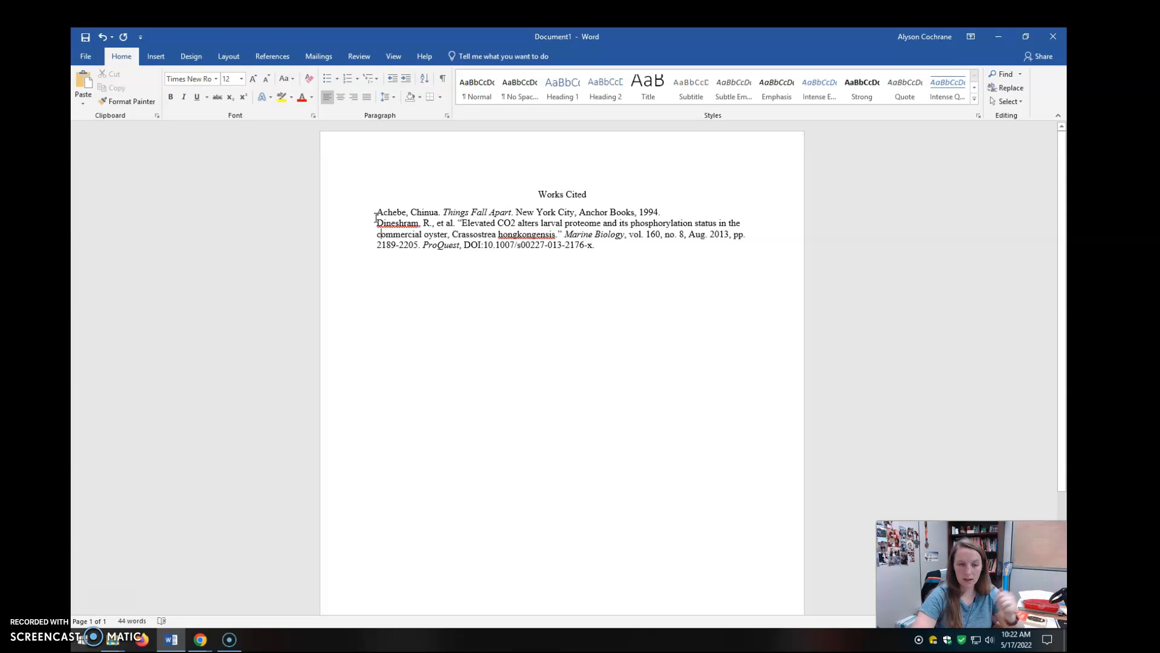
Examine the author's last name, initial, "et al." and the quoted article title in the second citation.
click(398, 214)
drag(398, 220, 455, 223)
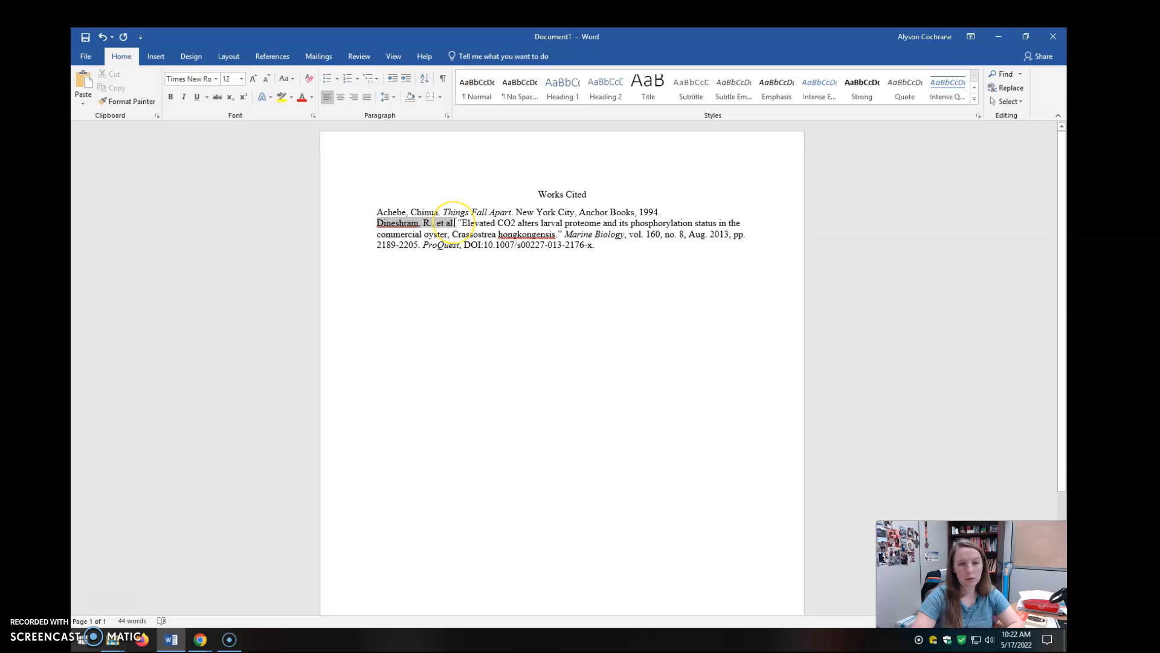
double_click(386, 222)
click(424, 224)
drag(425, 225, 429, 227)
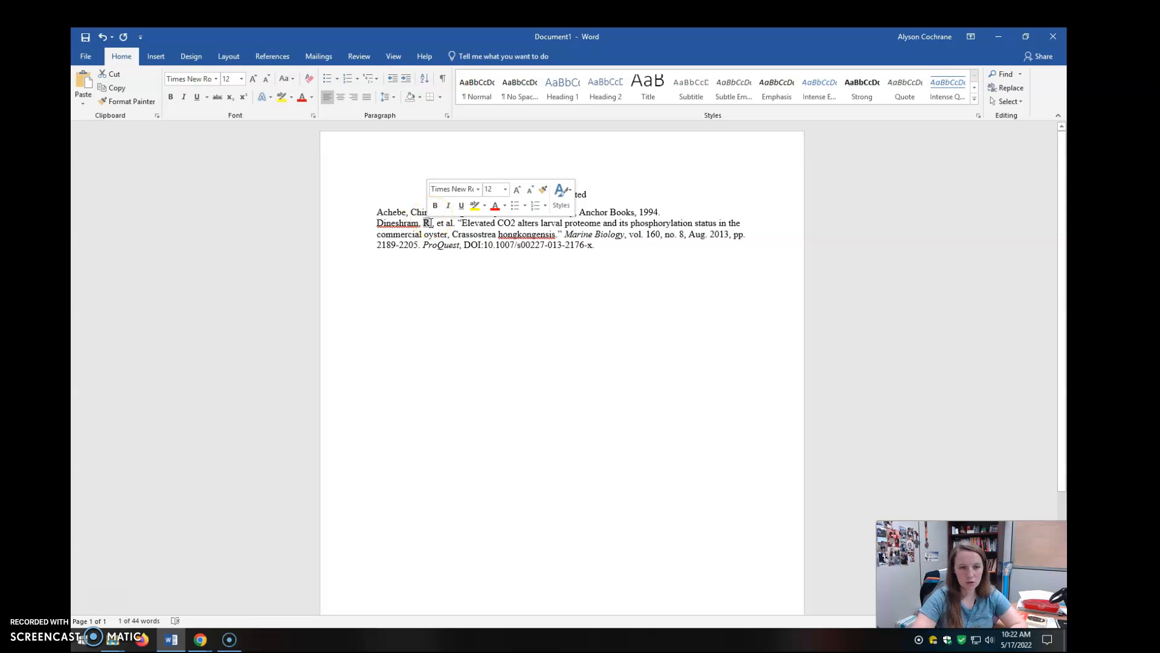
click(431, 221)
drag(437, 222, 453, 222)
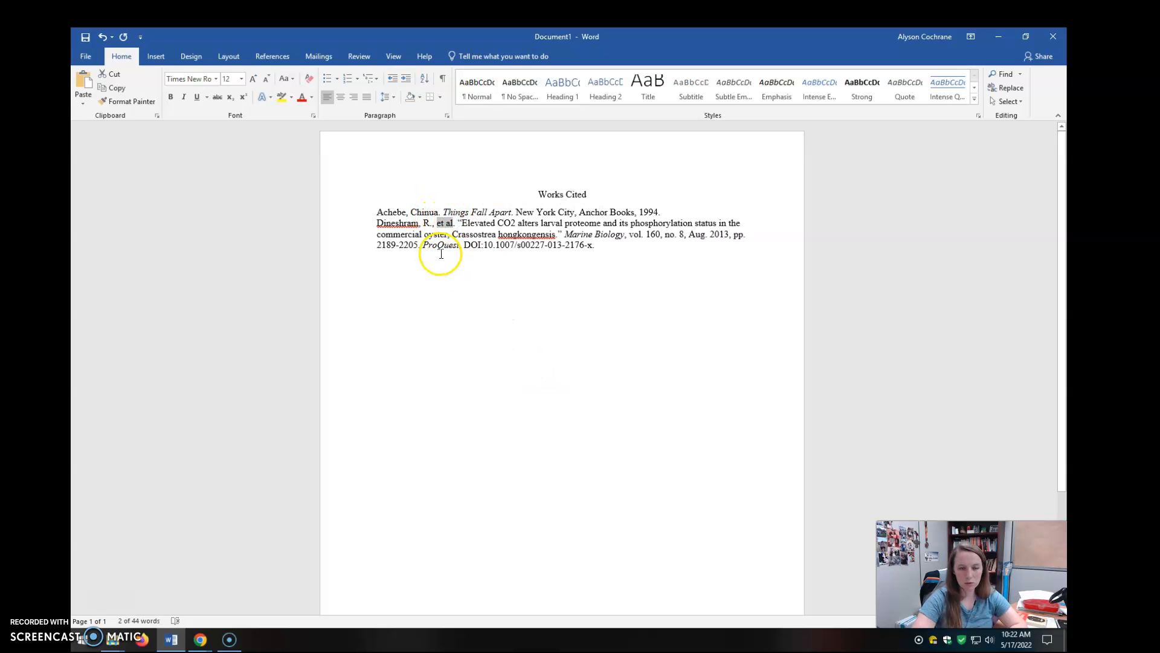
click(438, 221)
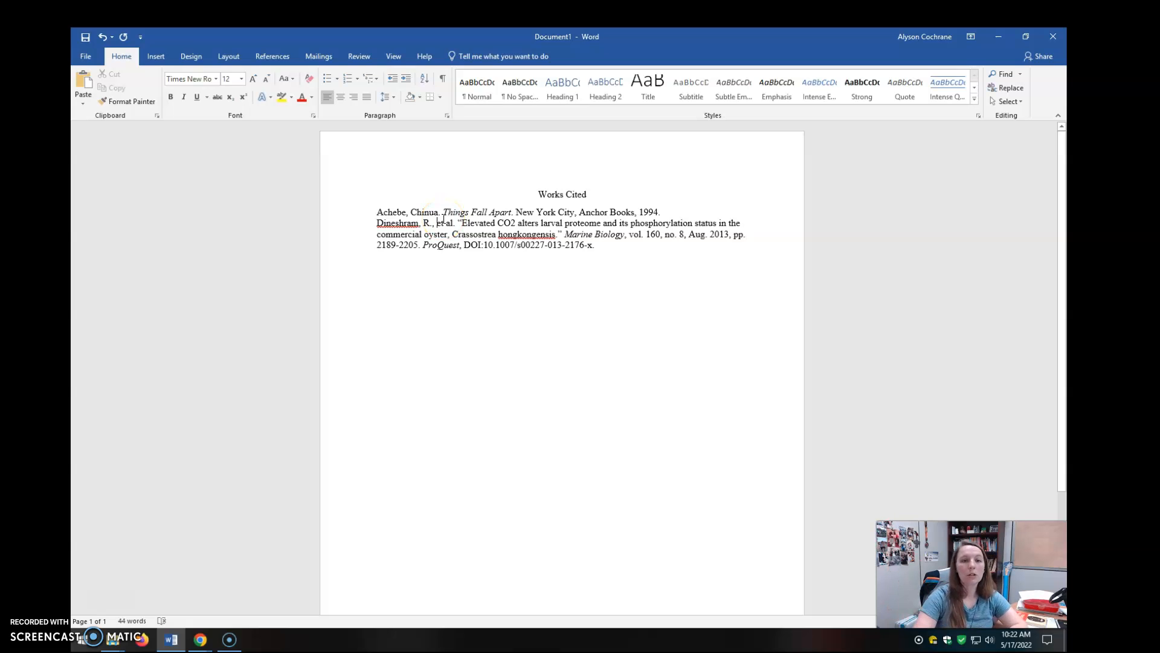
drag(460, 221, 555, 237)
Capitalize the words "Alters", "Larval", "Proteome" and "Phosphorylation" in the article title of the second citation.
click(519, 221)
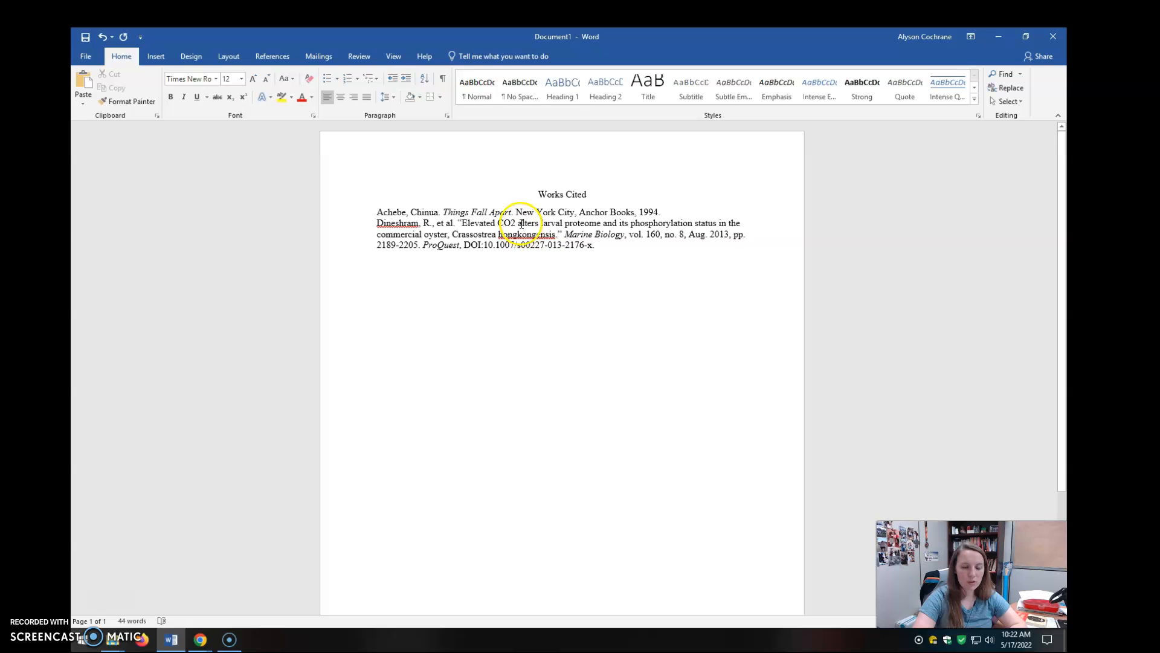
double_click(521, 222)
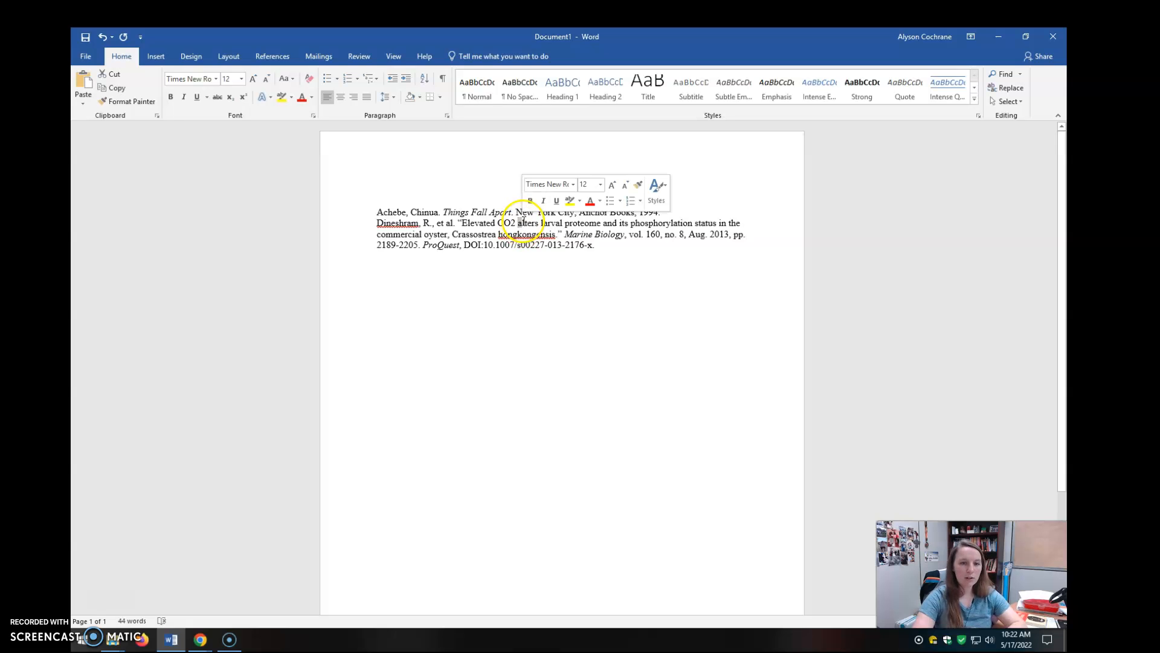
text(Alters)
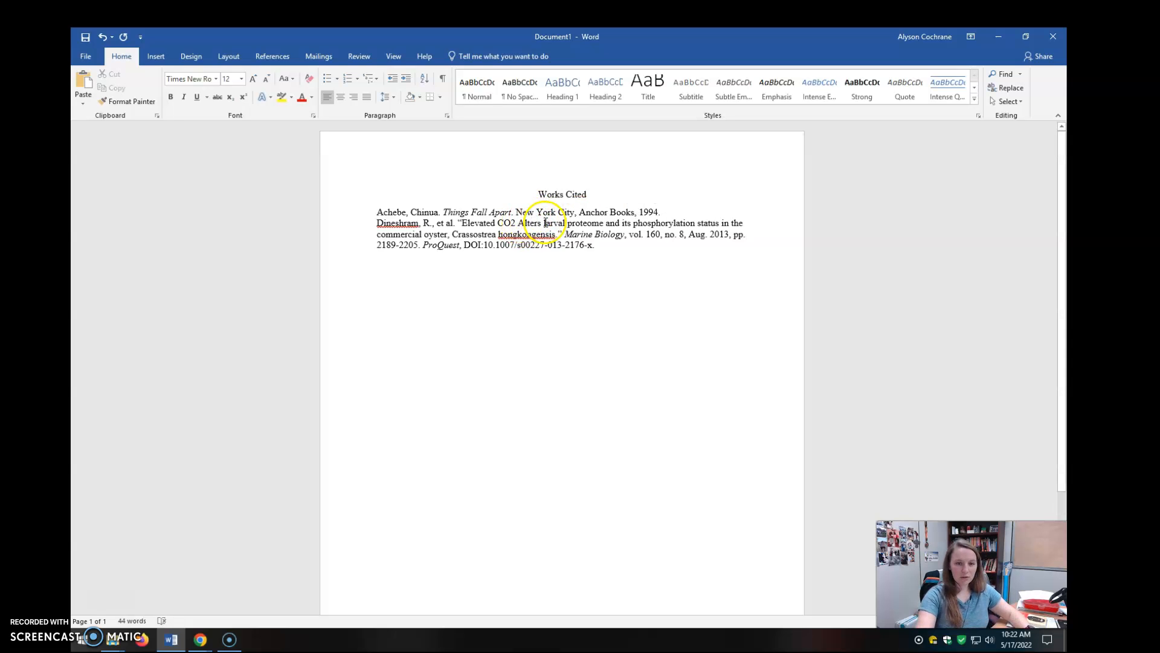
double_click(547, 224)
text(Larval)
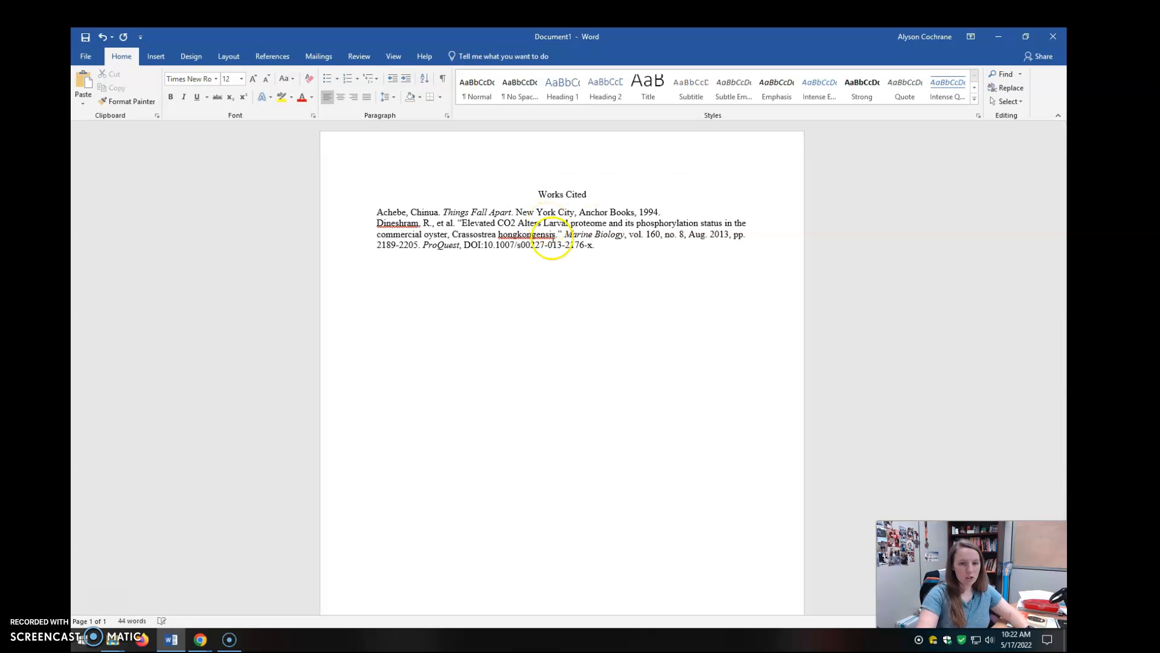
double_click(578, 223)
text(Proteome)
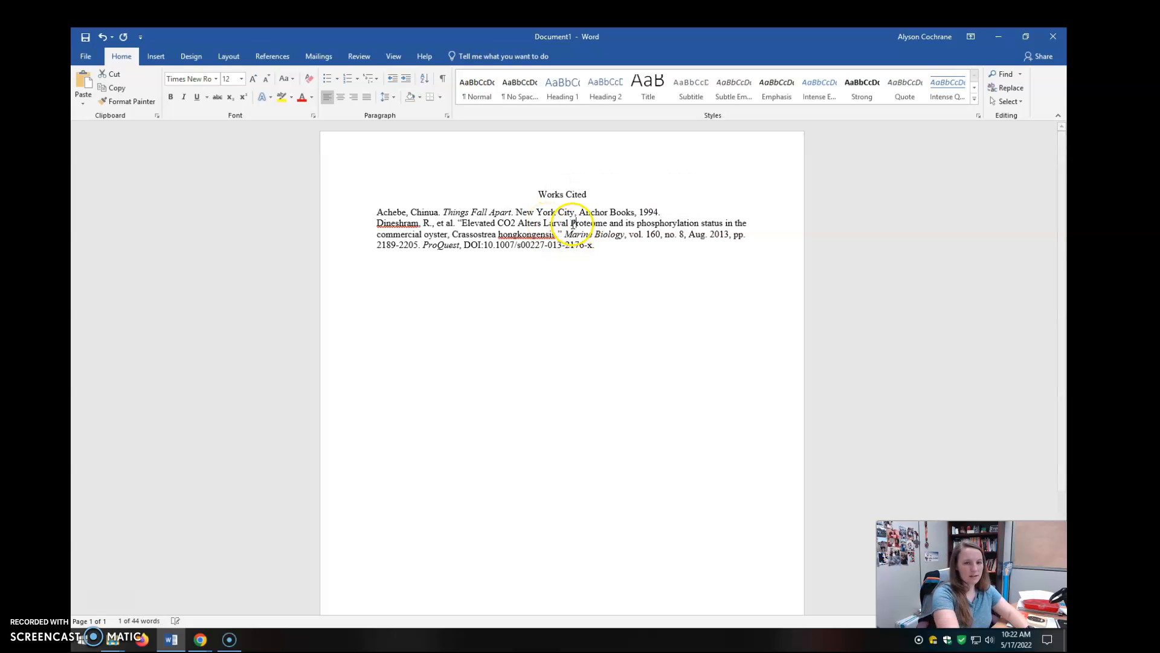
double_click(642, 224)
text(Phosphorylation)
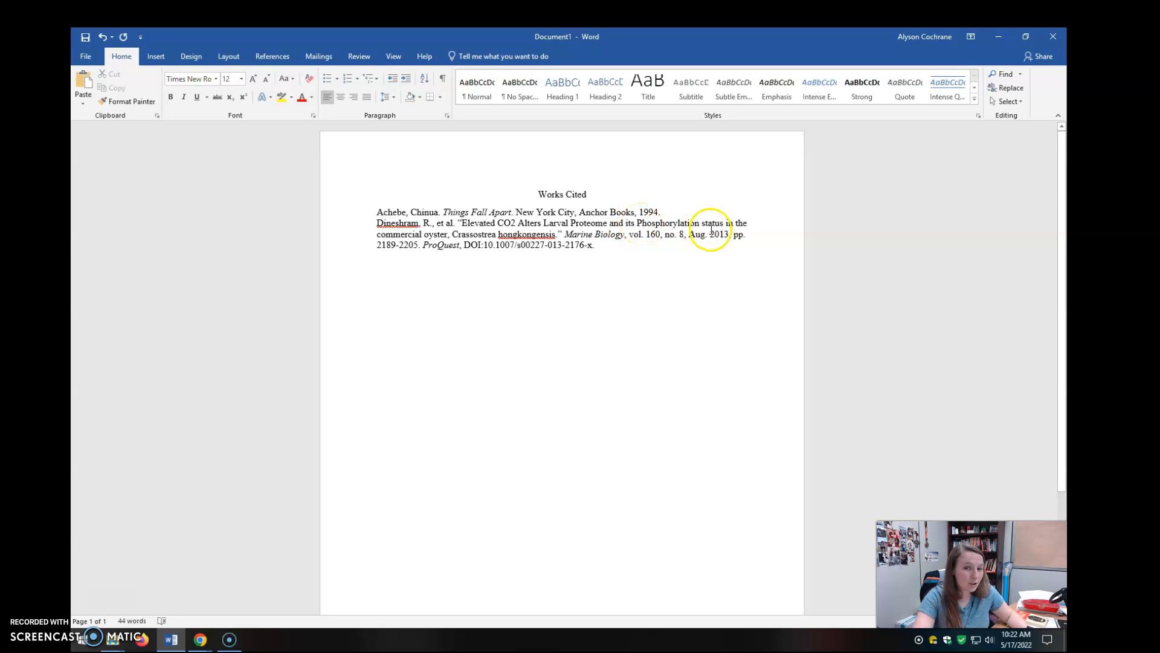
Capitalize the words "Status", "Commercial", "Oyster" and "Hongkongensis" in the rest of the article title.
drag(707, 224, 704, 224)
key(BackSpace)
text(St)
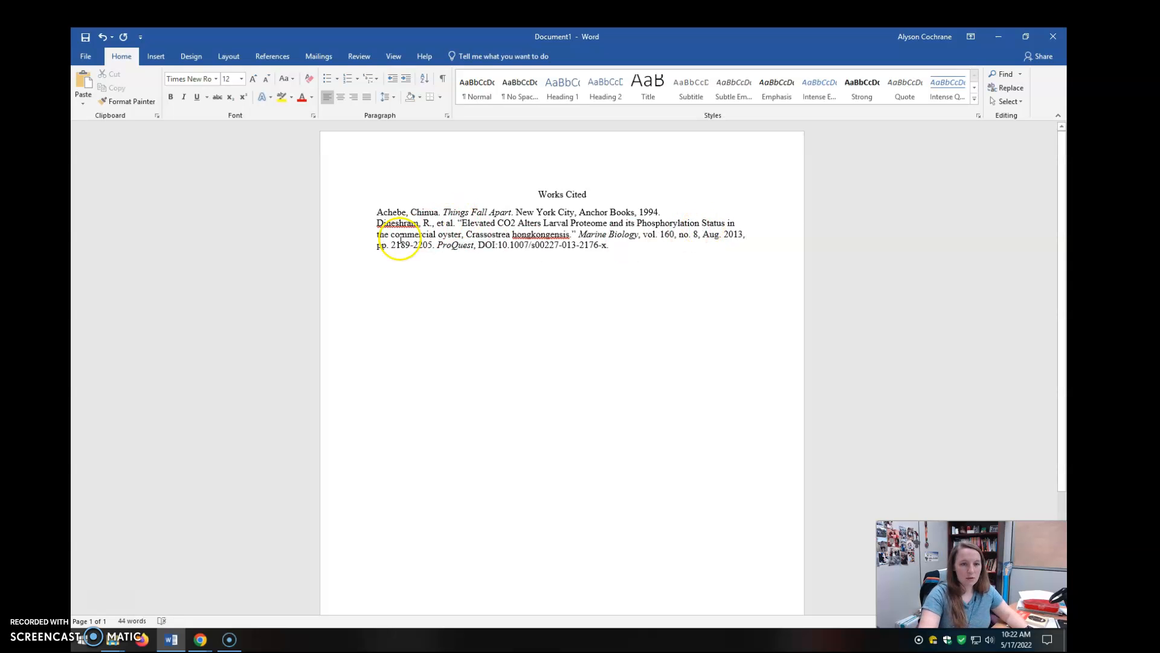
drag(391, 236, 395, 237)
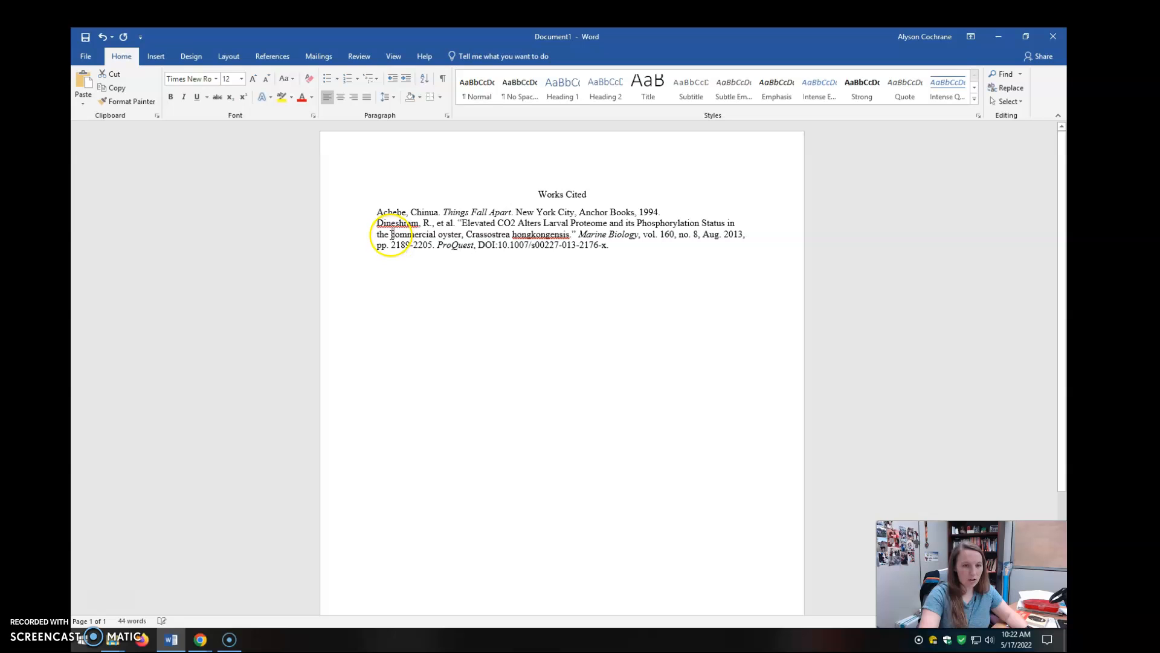
text(C)
drag(442, 235, 445, 235)
text(O)
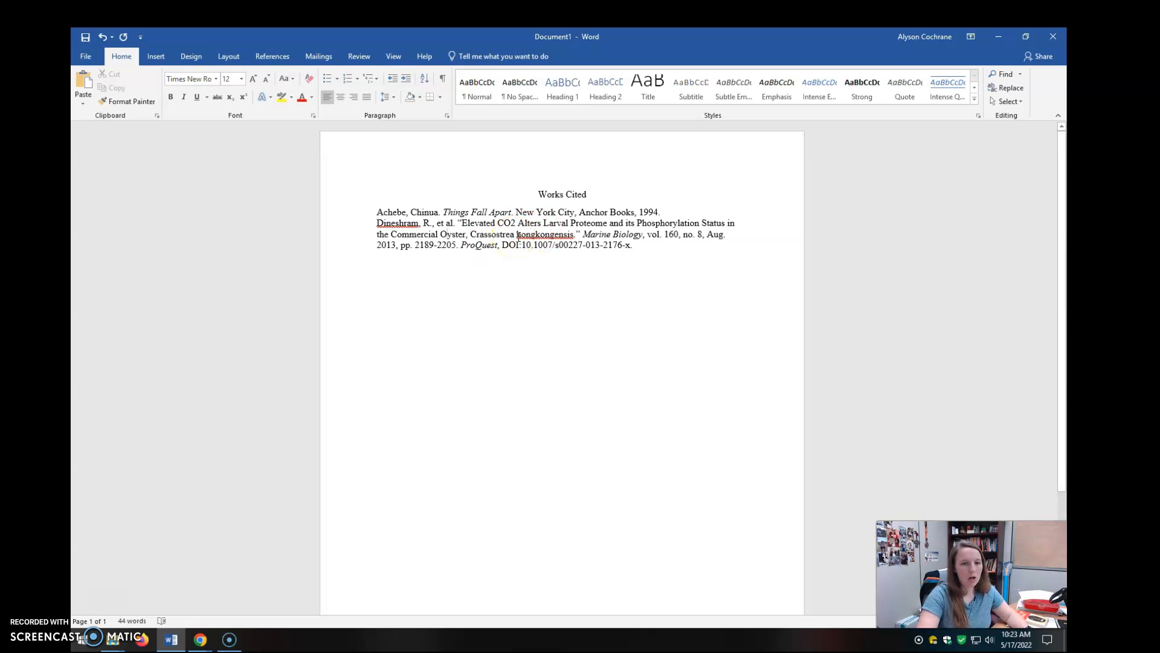
drag(517, 235, 521, 236)
text(H)
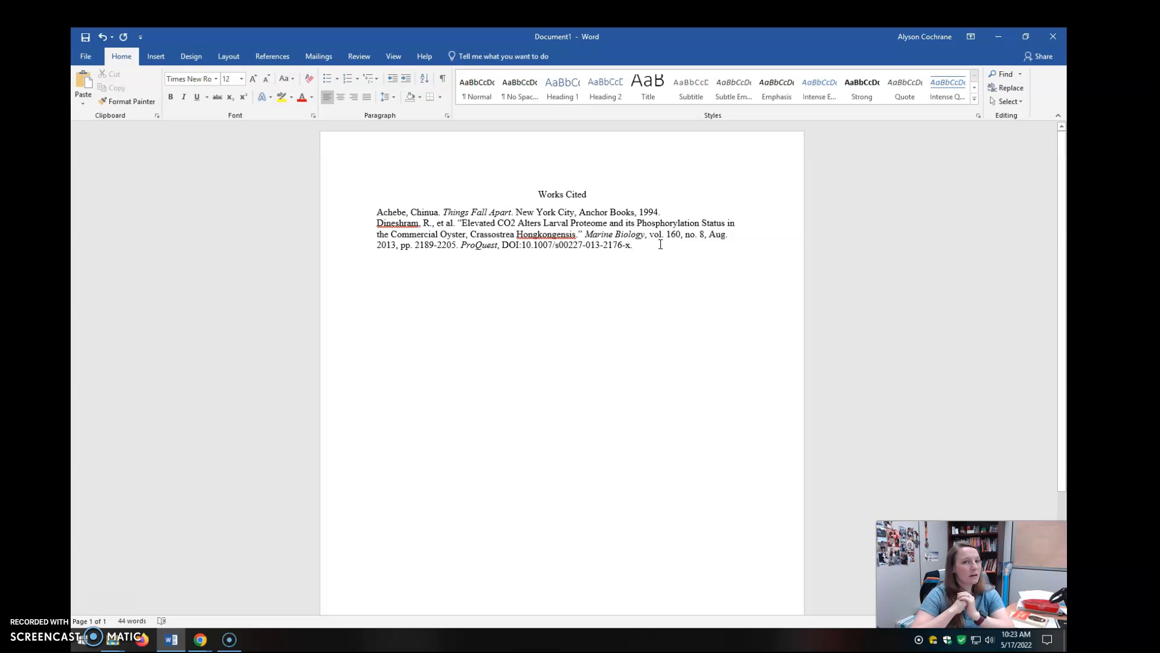
Review the journal title, volume and issue numbers, page range and database name in the second citation.
drag(585, 234, 648, 233)
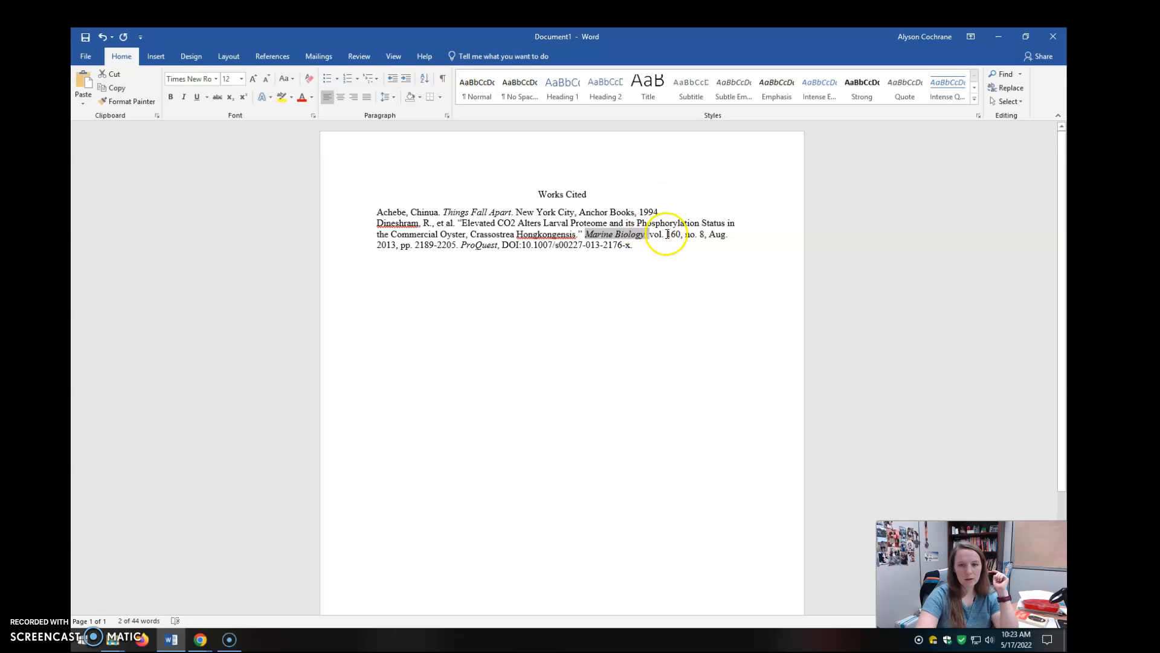
click(667, 237)
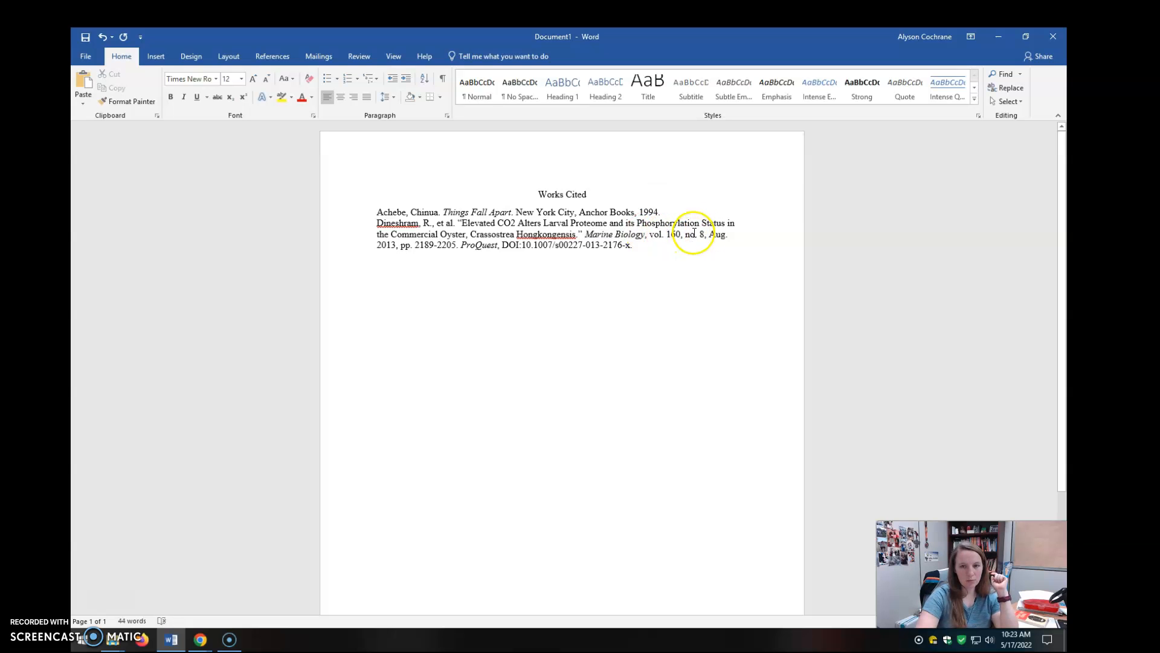
click(379, 254)
drag(401, 245, 457, 245)
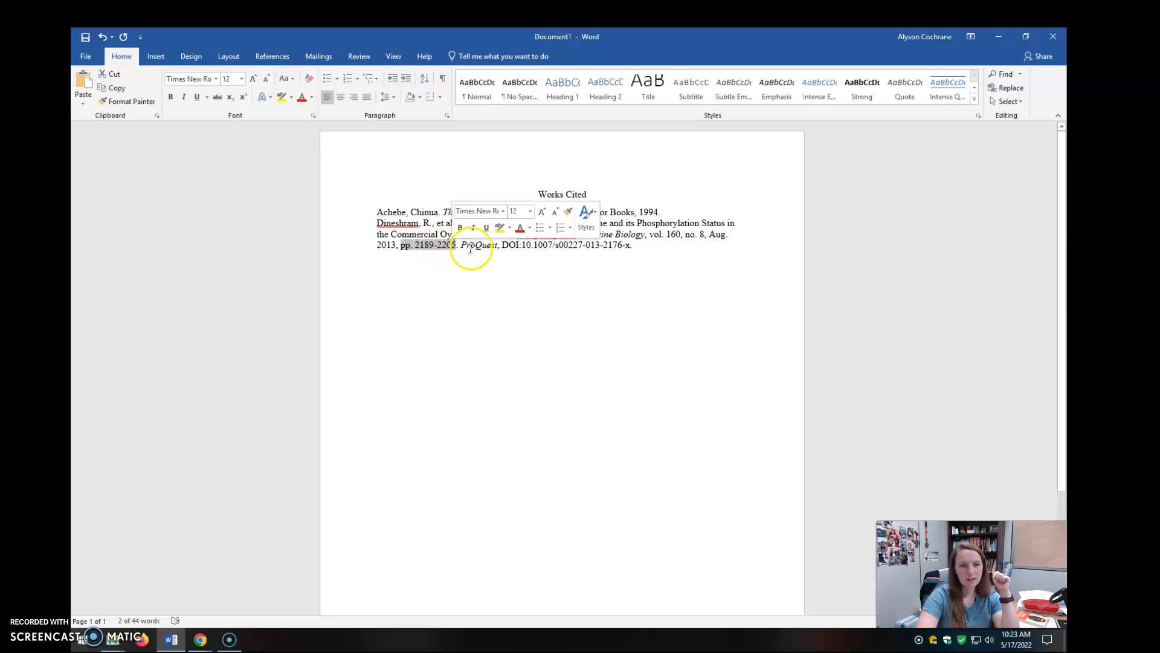
click(471, 249)
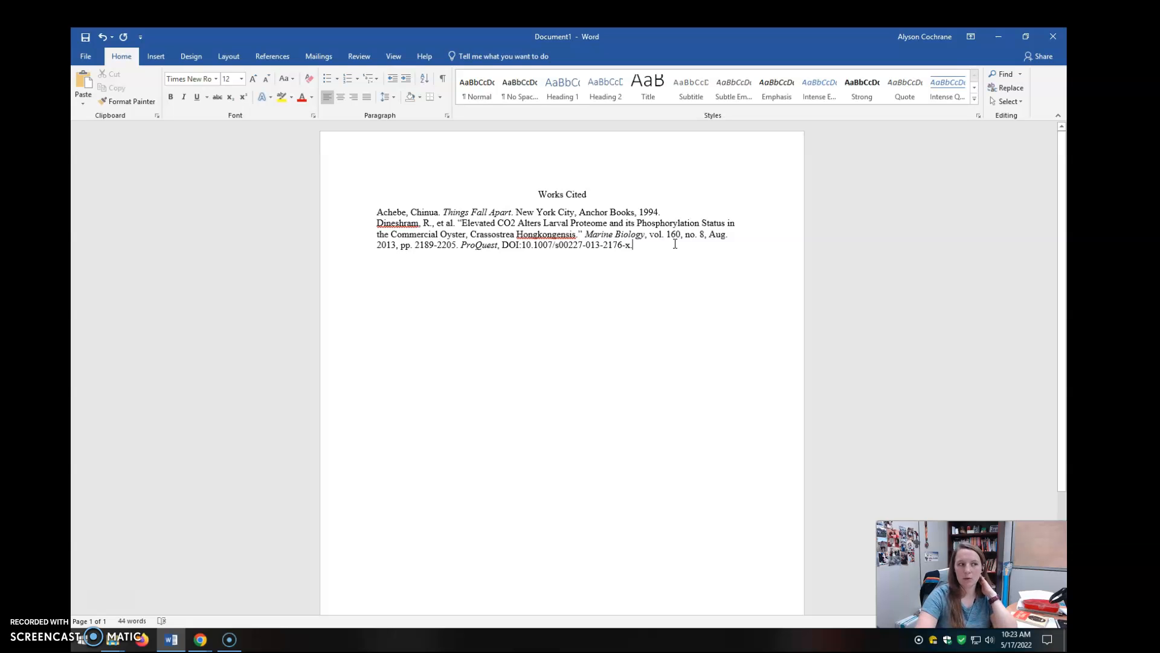
Start a new line below the journal citation and switch to the WRAL news article in Chrome.
click(668, 278)
key(Return)
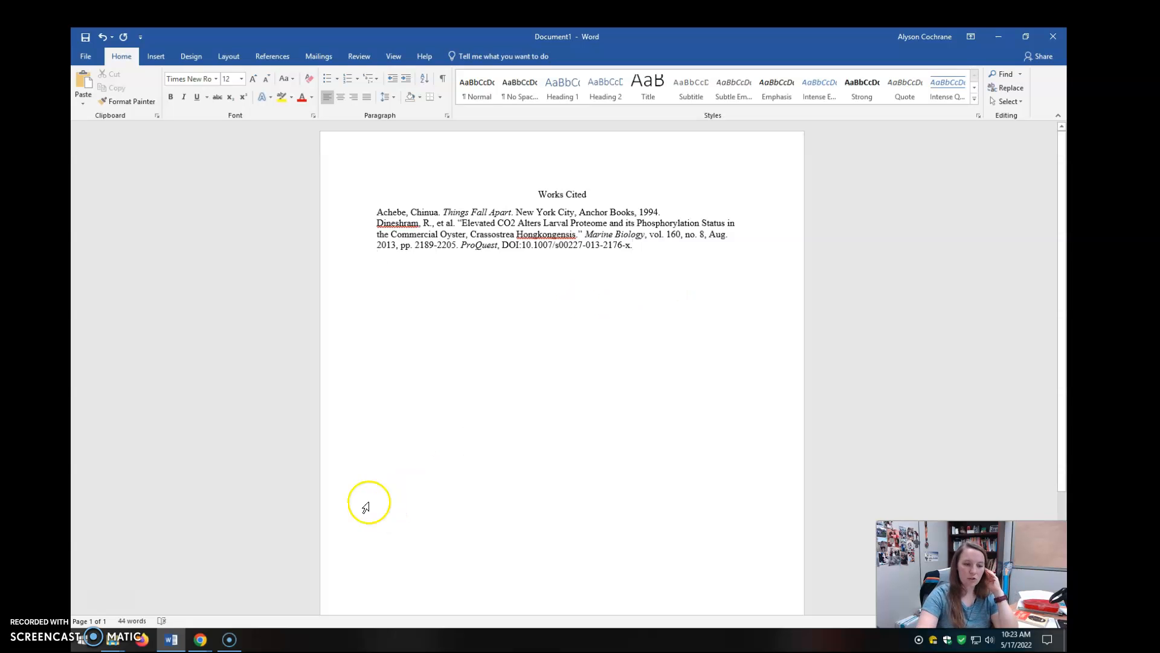
mouse_move(204, 642)
click(260, 587)
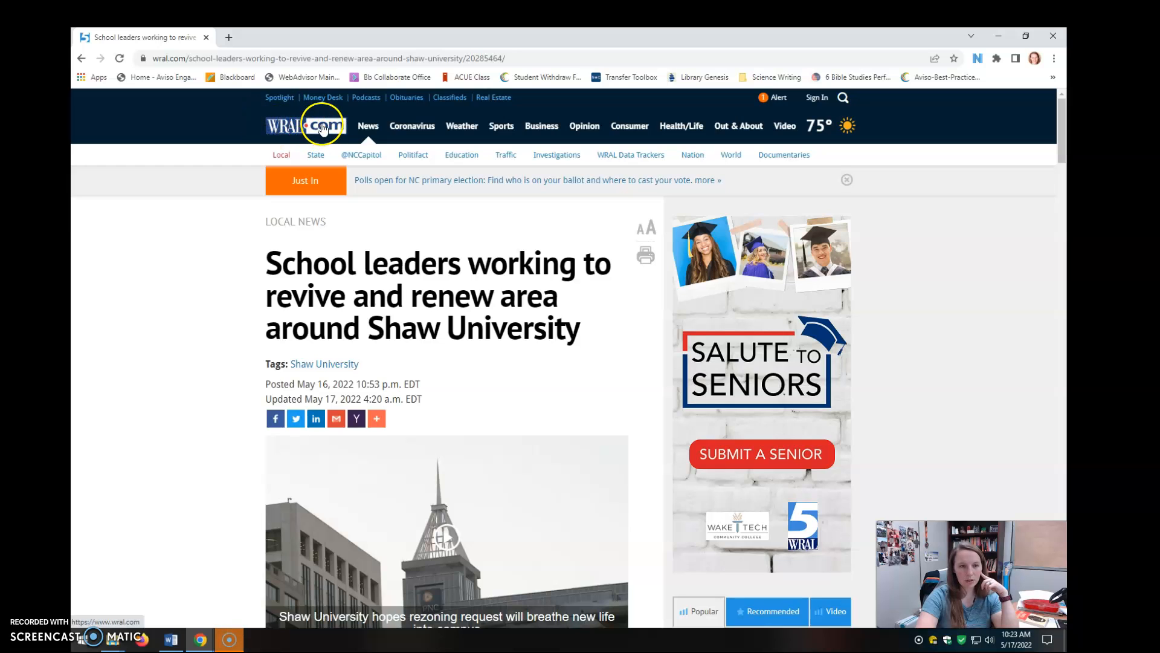
Examine the WRAL article's posted and updated dates, the reporter byline and the publisher in the page footer.
drag(384, 400, 303, 381)
click(304, 380)
scroll(309, 383, down, 4)
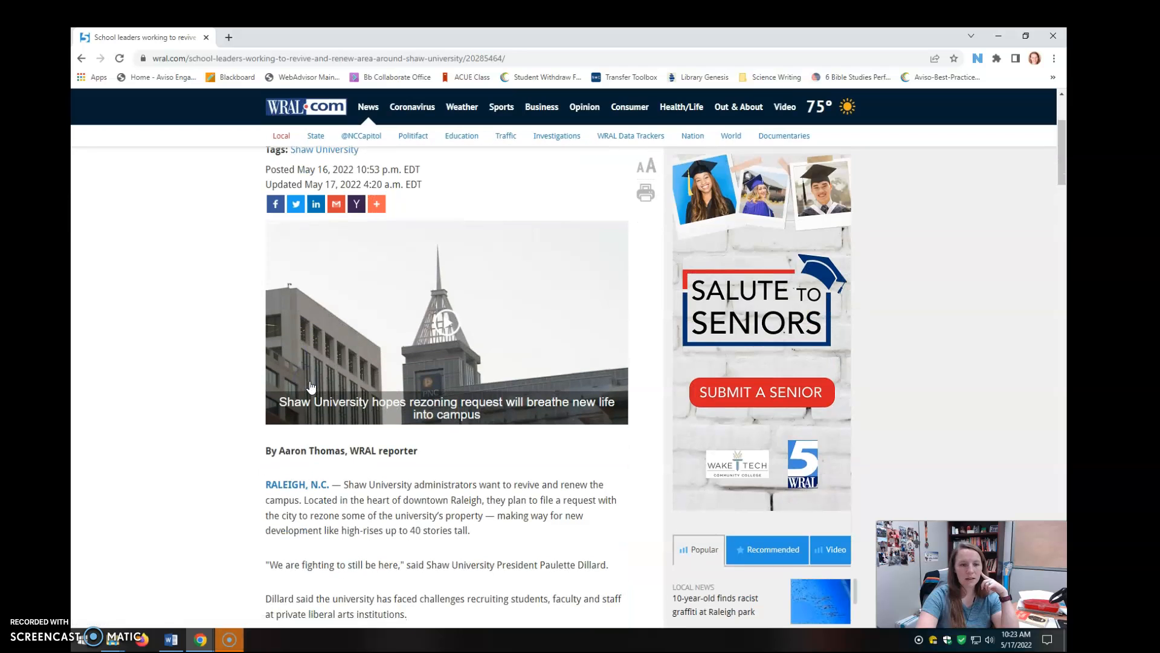
drag(285, 451, 336, 454)
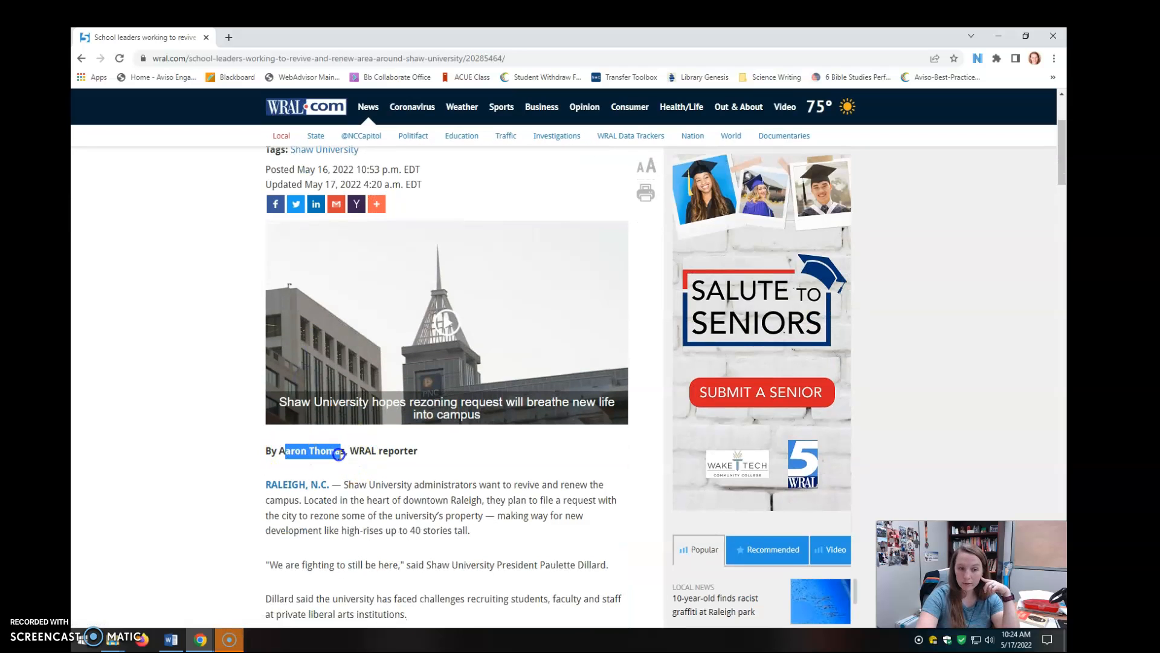
click(339, 455)
scroll(341, 462, down, 20)
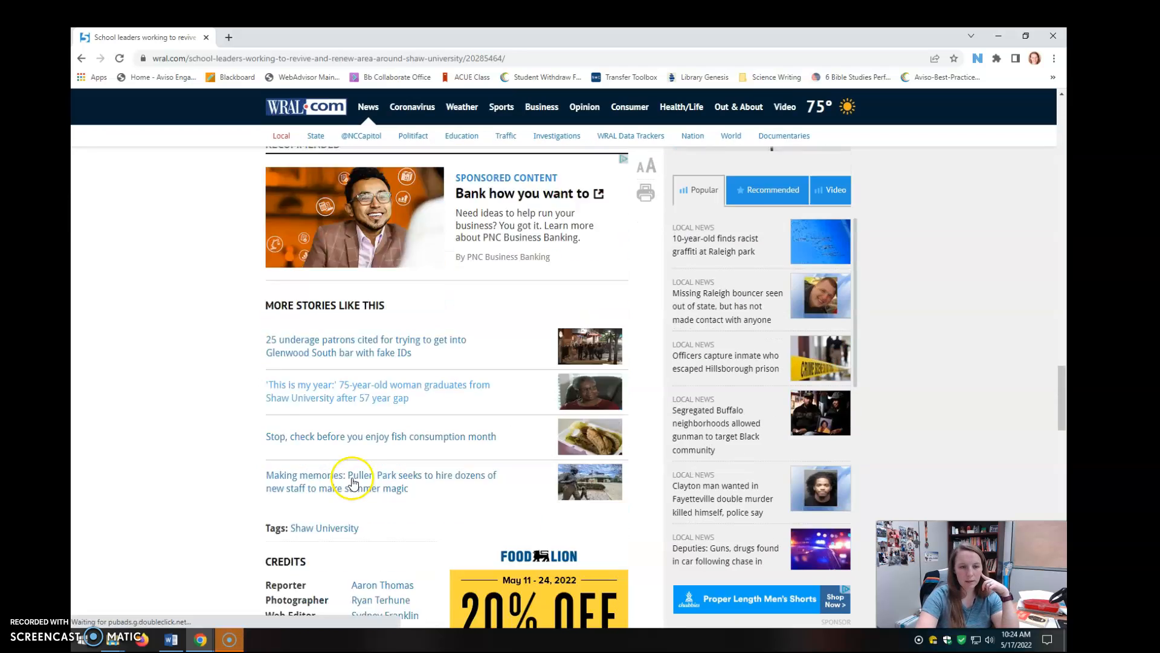
scroll(354, 483, down, 15)
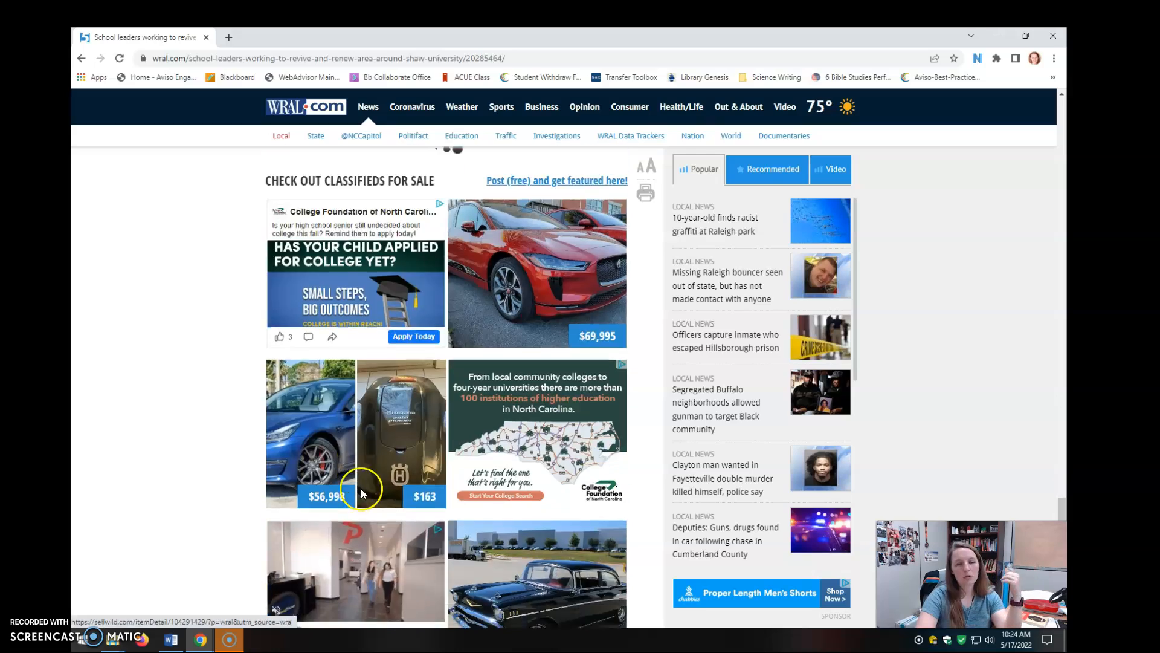
scroll(360, 493, down, 5)
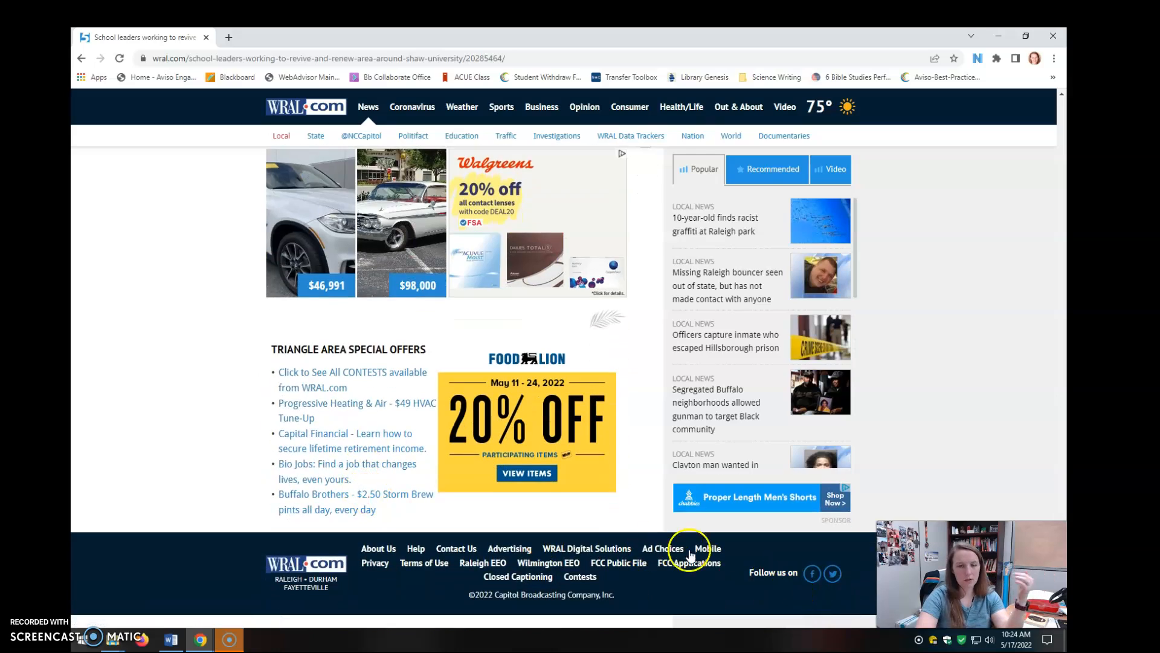
scroll(552, 471, up, 20)
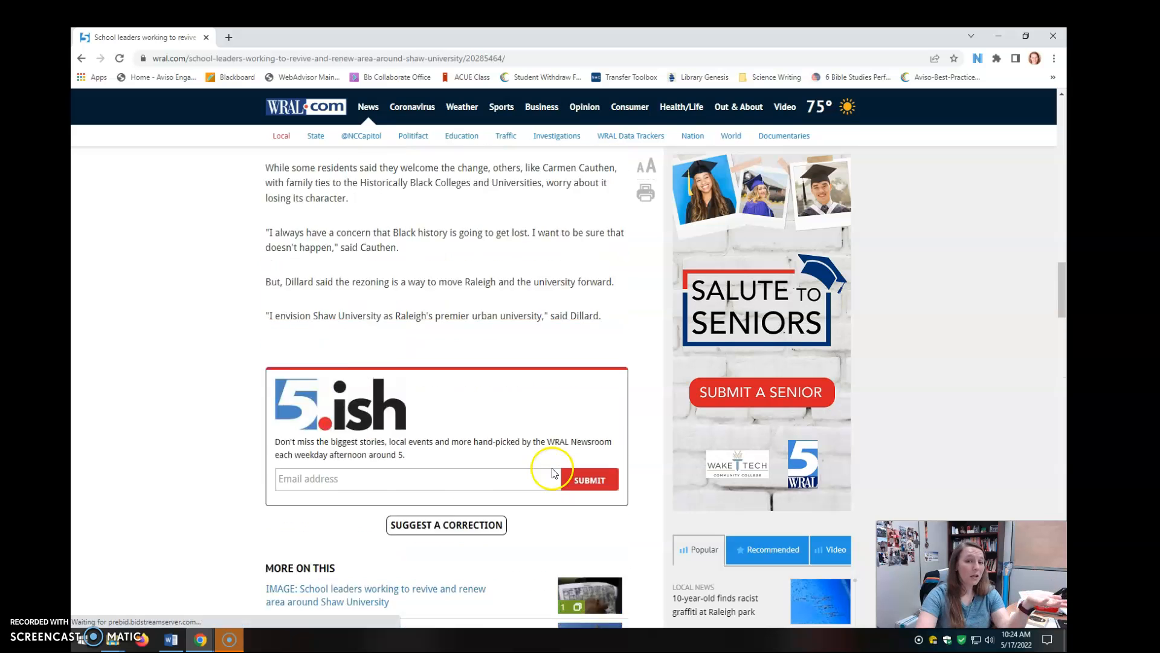
scroll(551, 472, up, 15)
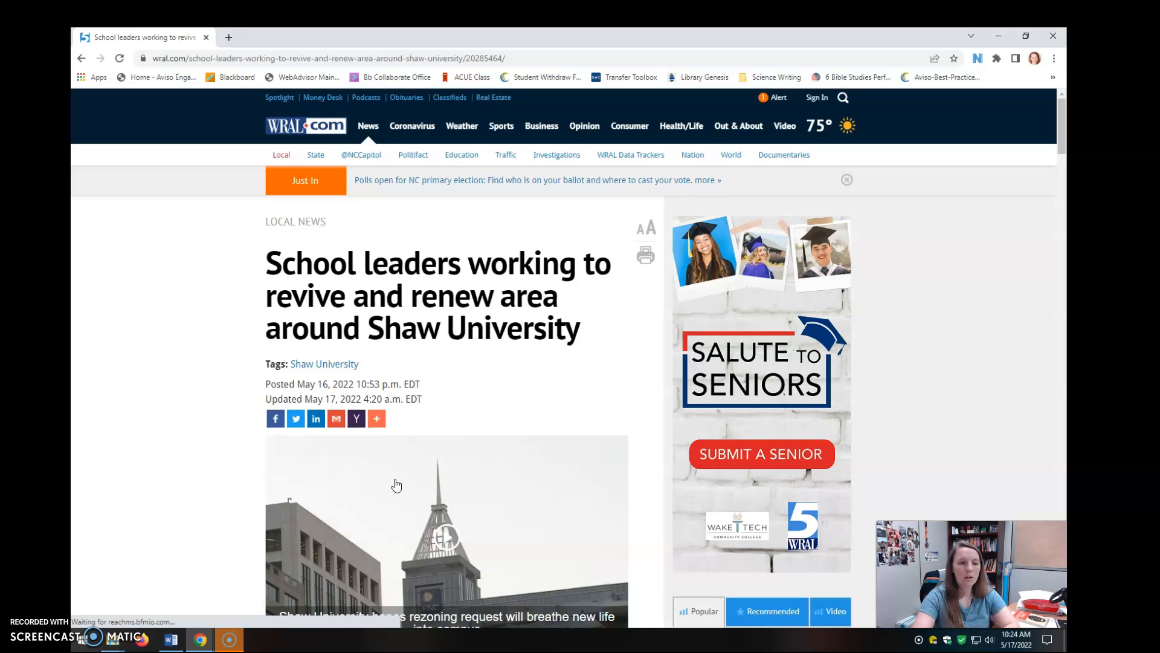
drag(296, 385, 366, 396)
click(367, 396)
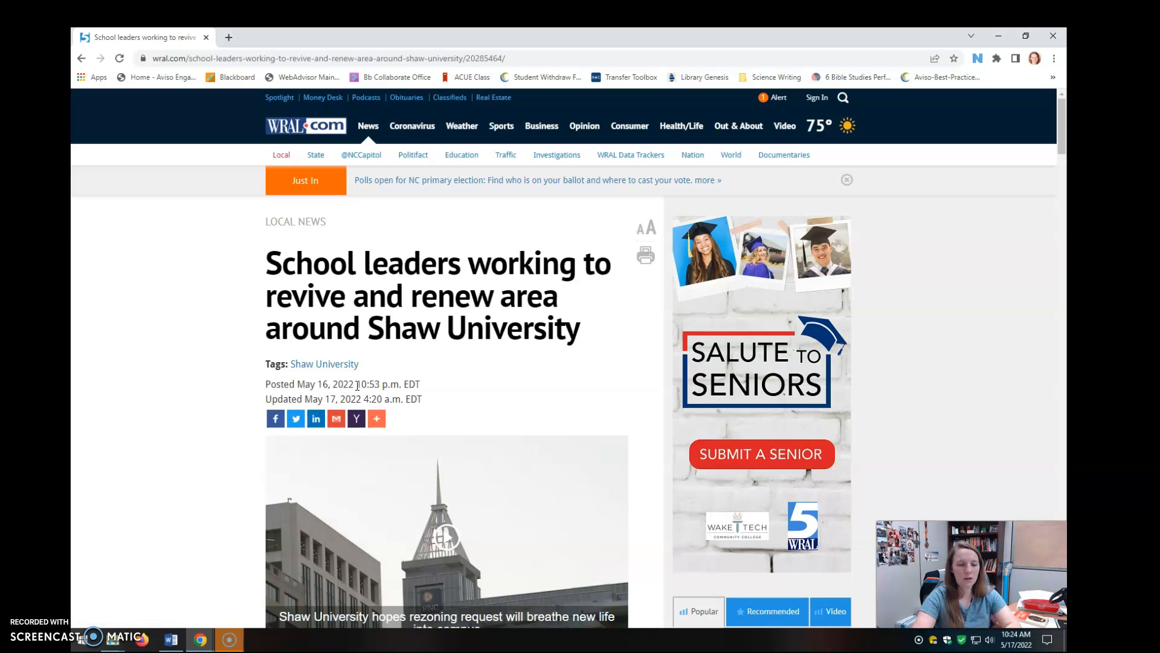
scroll(380, 374, down, 6)
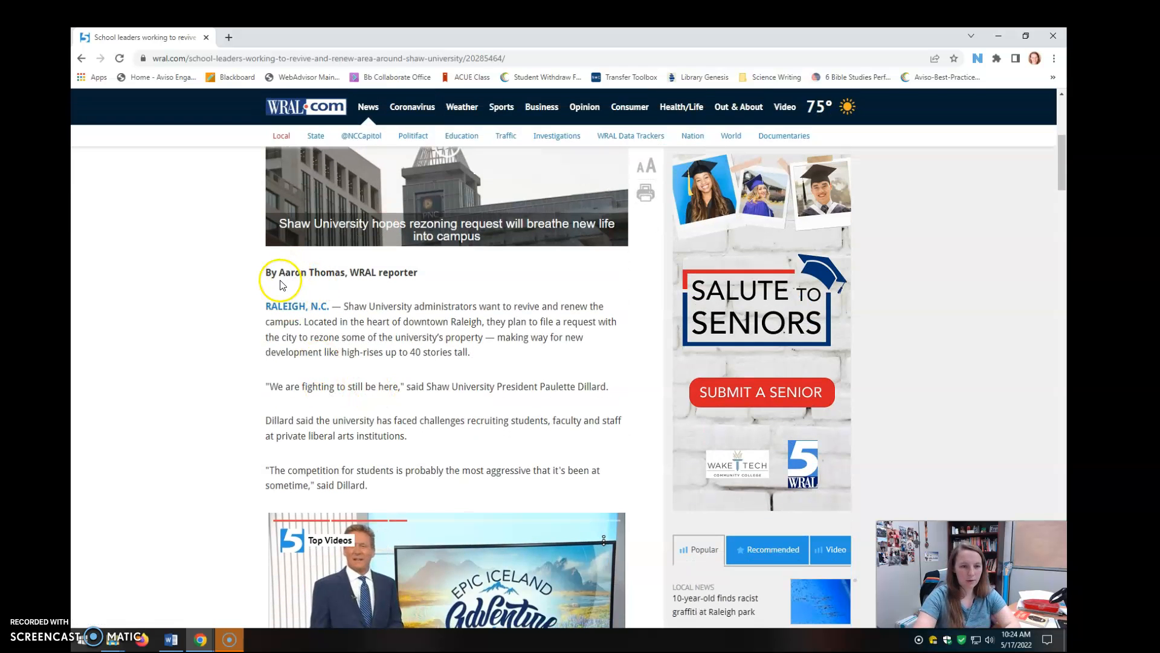
scroll(272, 401, up, 7)
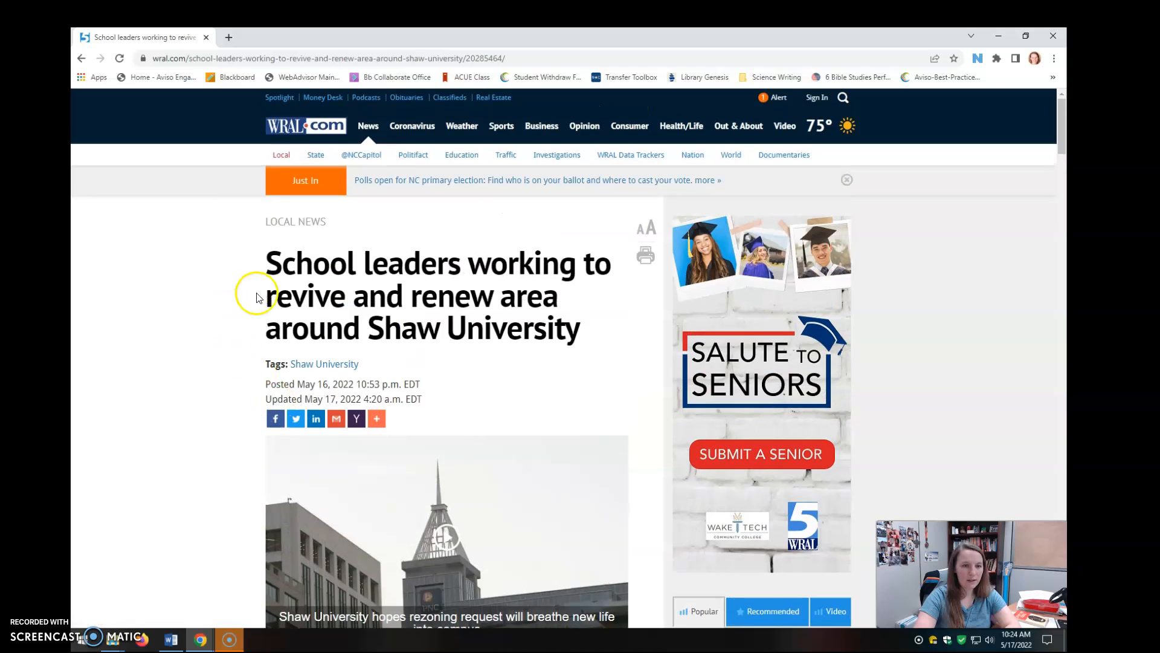
Copy the headline "School leaders working to revive and renew area around Shaw University" and switch back to Word.
drag(268, 269, 590, 330)
key(ctrl+c)
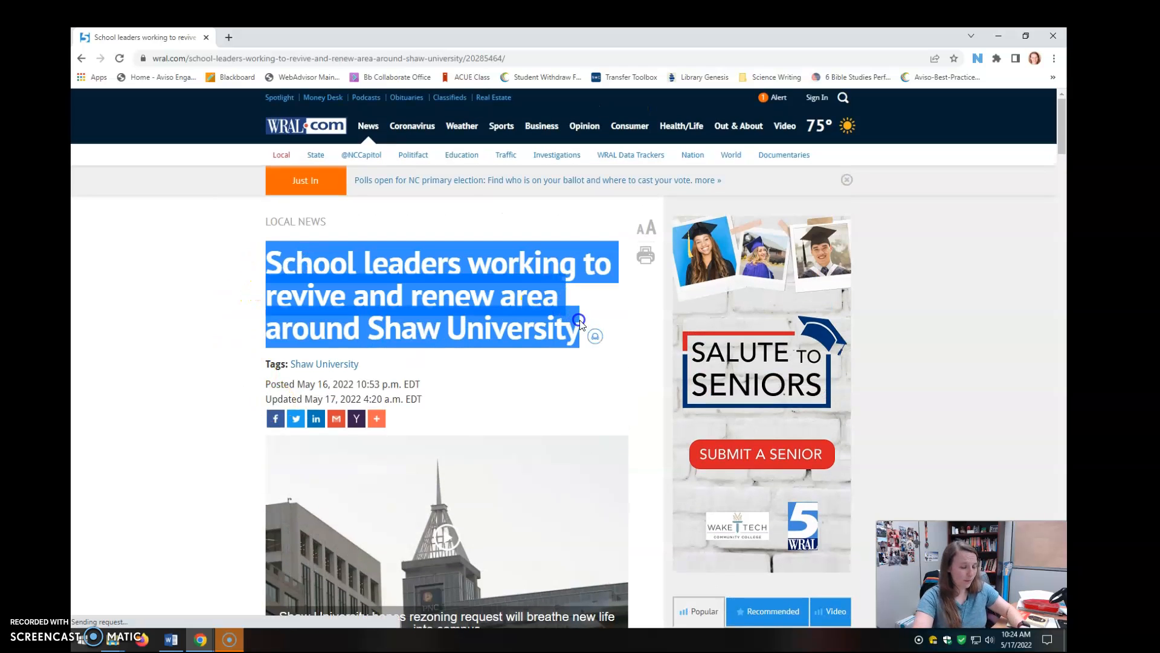
click(171, 640)
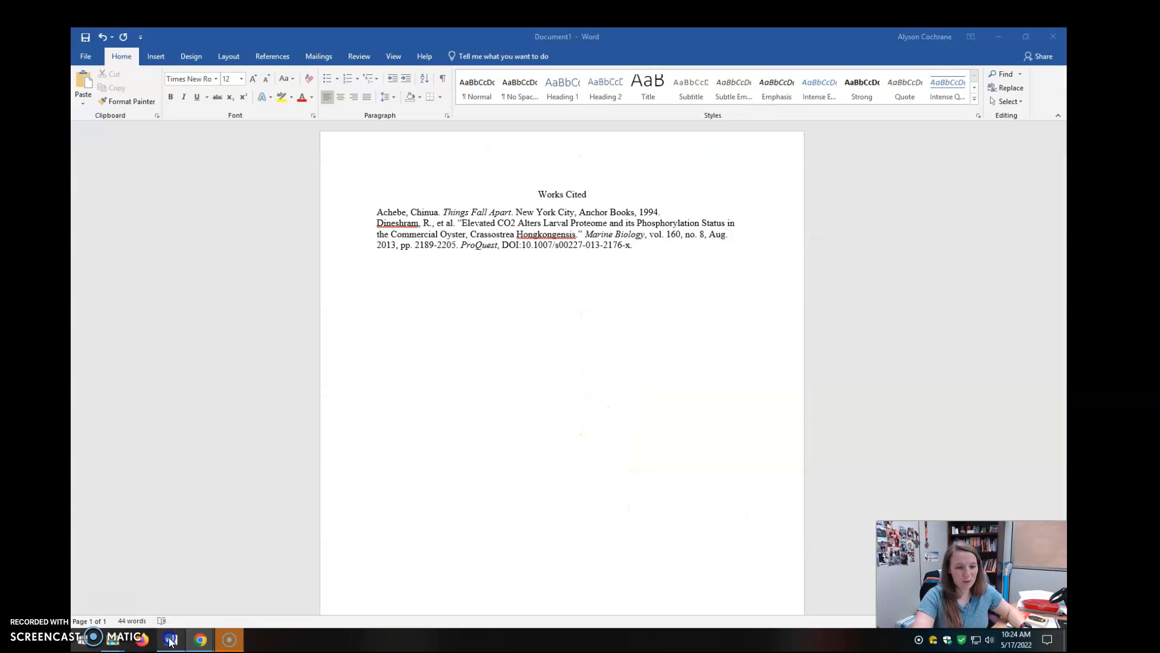
Begin the third citation with the reporter's name, last name first, an opening quotation mark and the copied headline pasted as text only.
text(homas, Aaron. “)
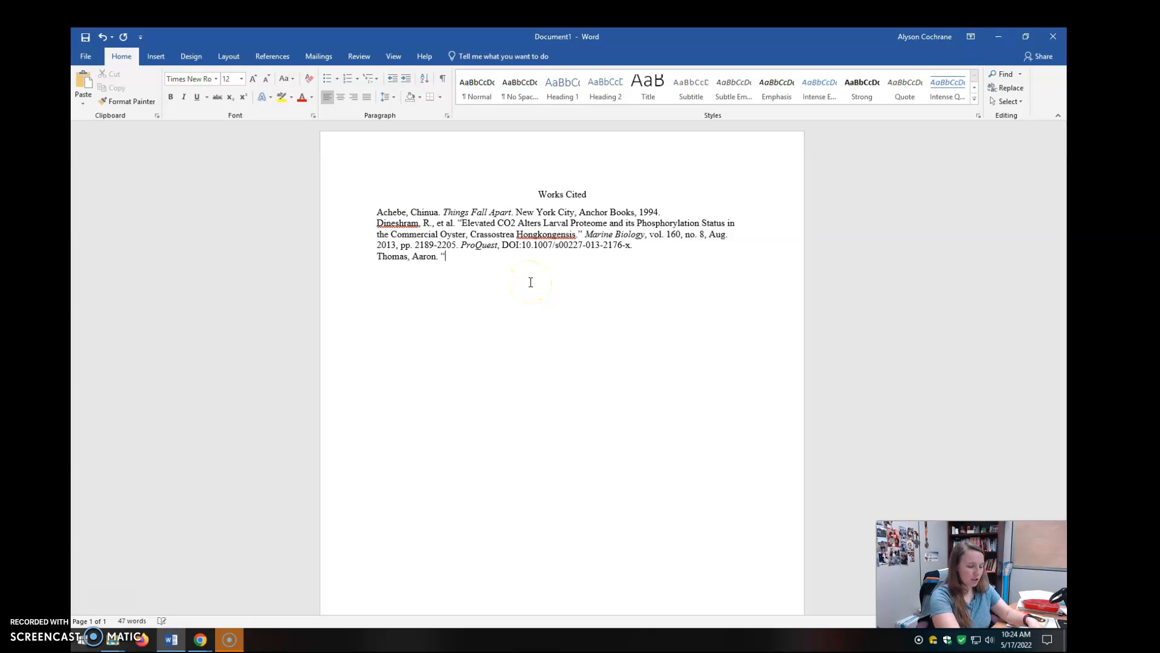
key(ctrl+v)
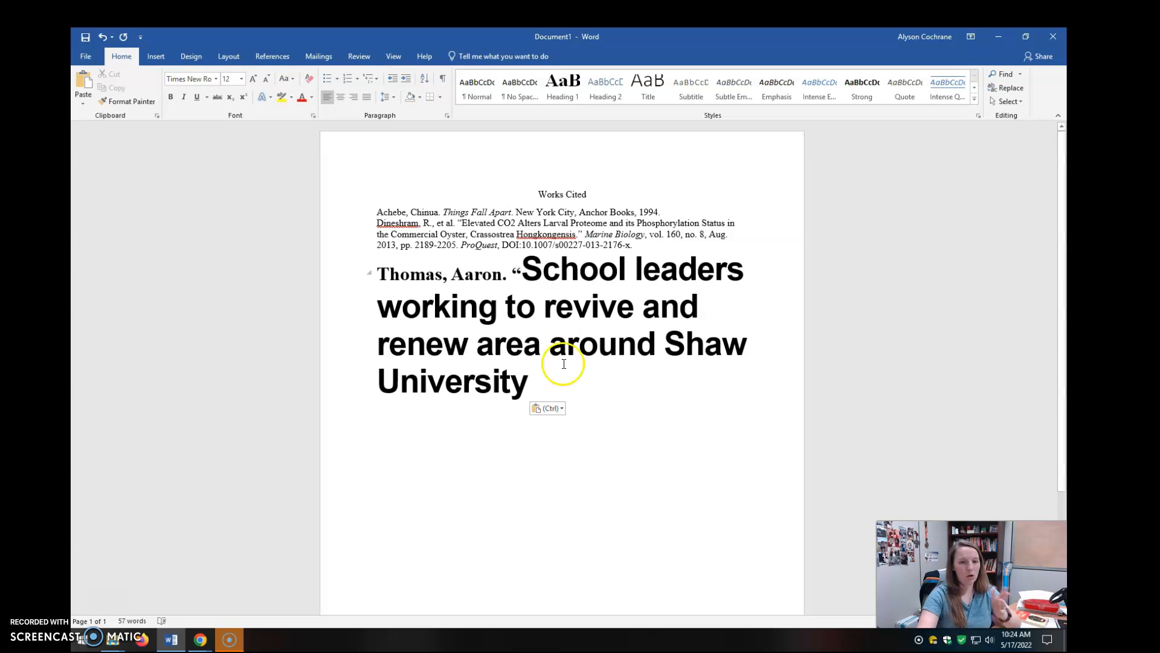
click(547, 408)
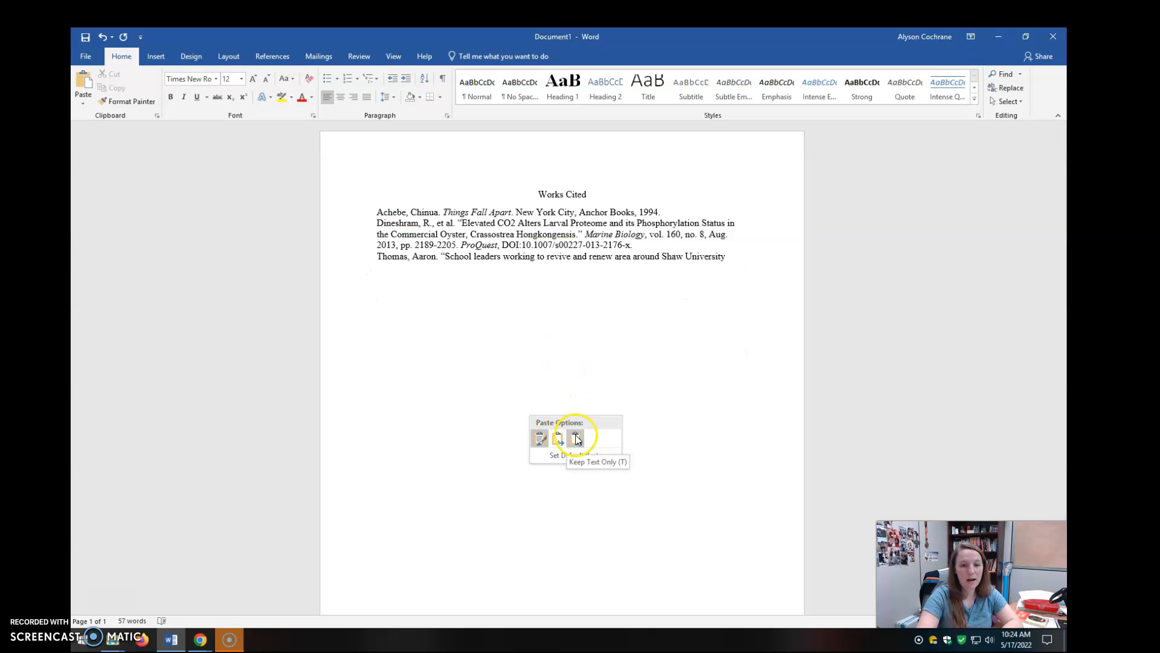
click(576, 439)
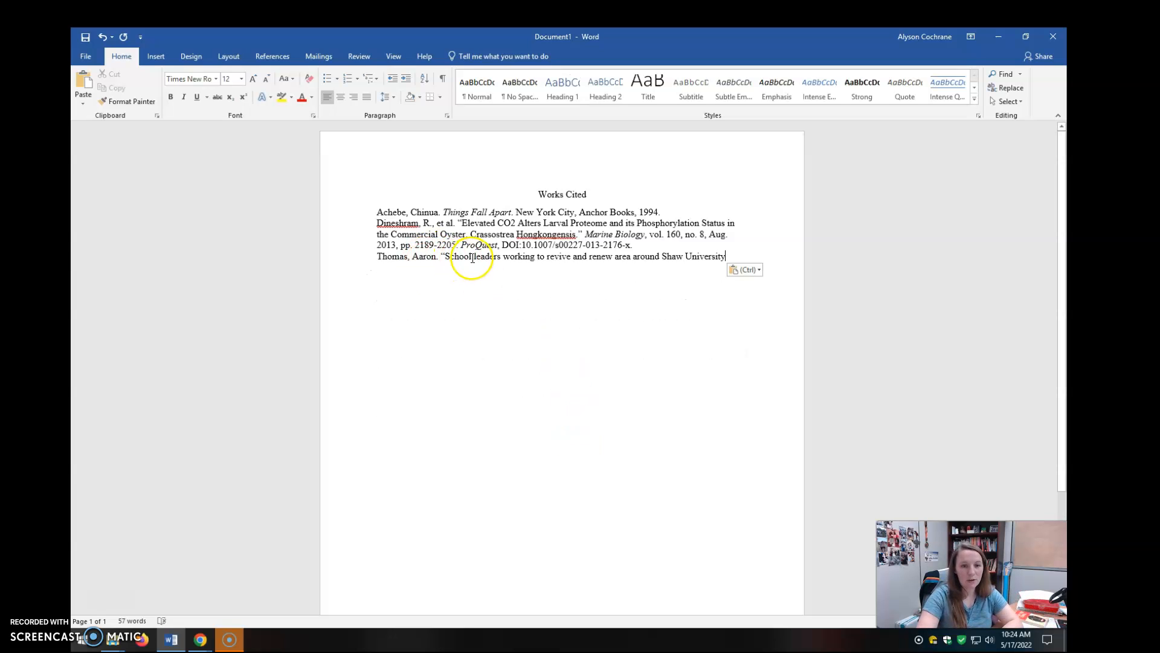
Capitalize the words "Leaders", "Working", "Revive", "Renew", "Area" and "Around" in the news article title.
drag(474, 257, 512, 257)
text(L)
text(W)
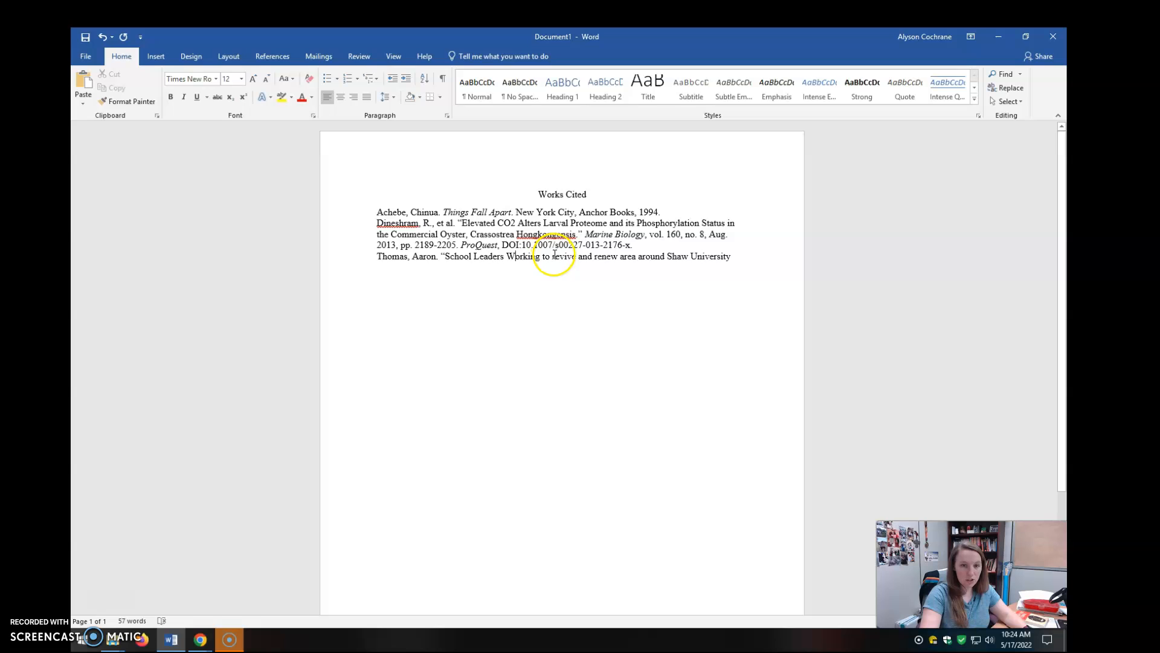
drag(553, 256, 558, 256)
text(RT)
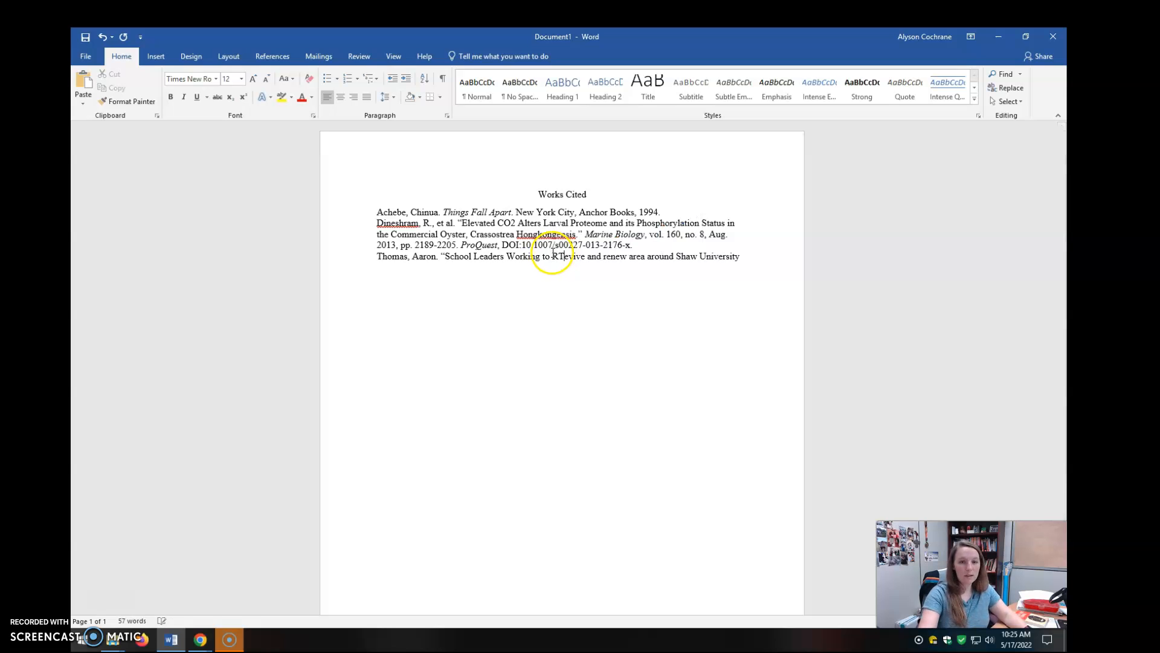
key(BackSpace)
drag(598, 256, 652, 256)
text(R)
text(A)
text(A)
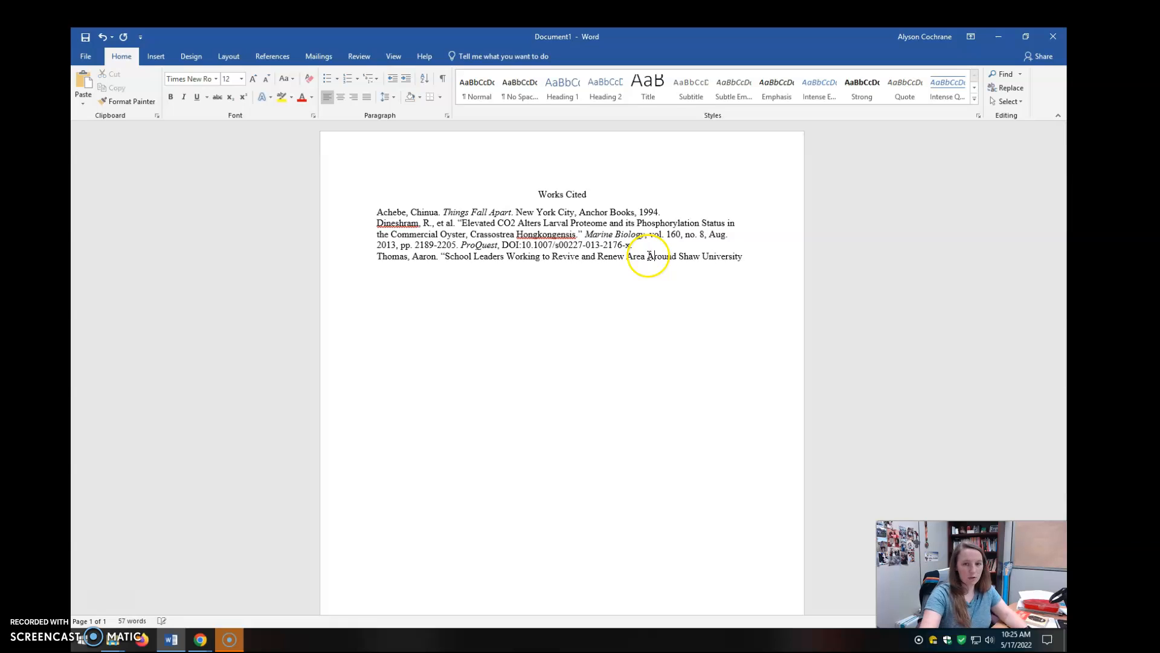
End the news article title with a period and a closing quotation mark after "University".
click(749, 260)
text(.)
key(BackSpace)
key(BackSpace)
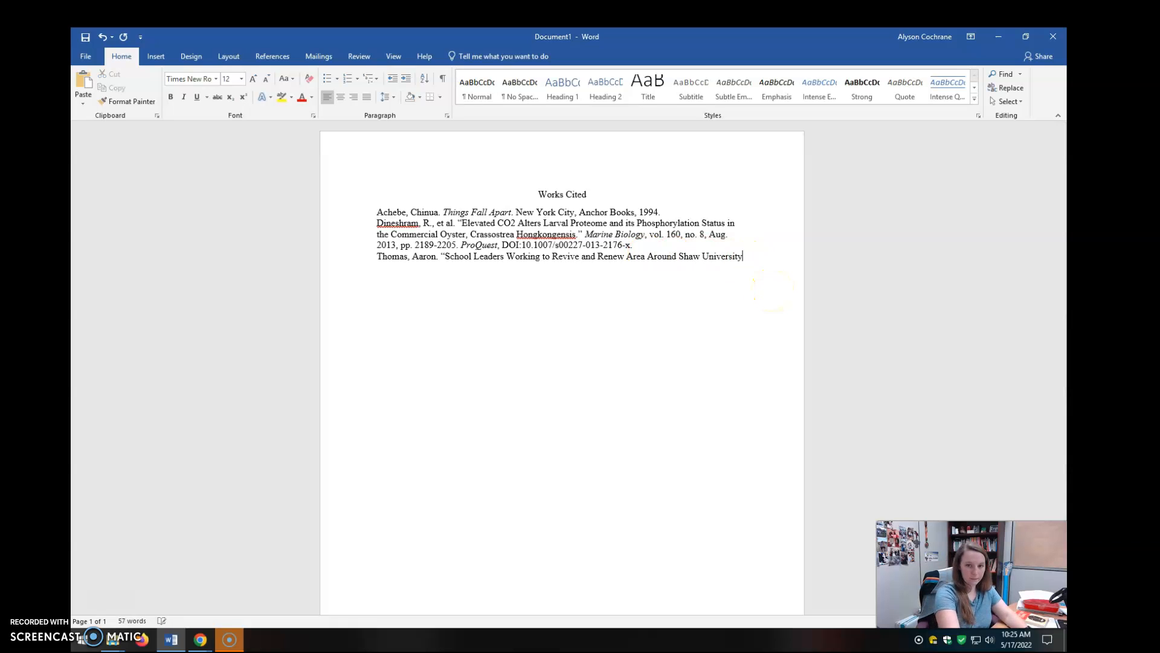
text(")
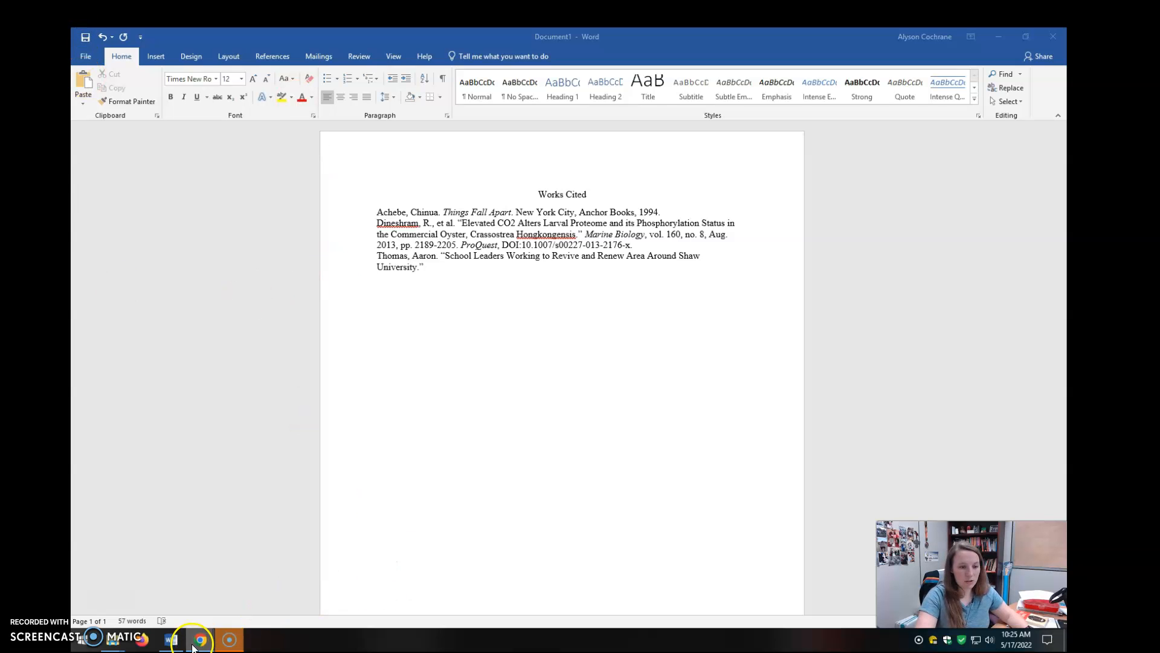
Copy the publisher name "Capitol Broadcasting Company, Inc" from the WRAL page footer in Chrome and return to Word.
mouse_move(200, 639)
click(266, 583)
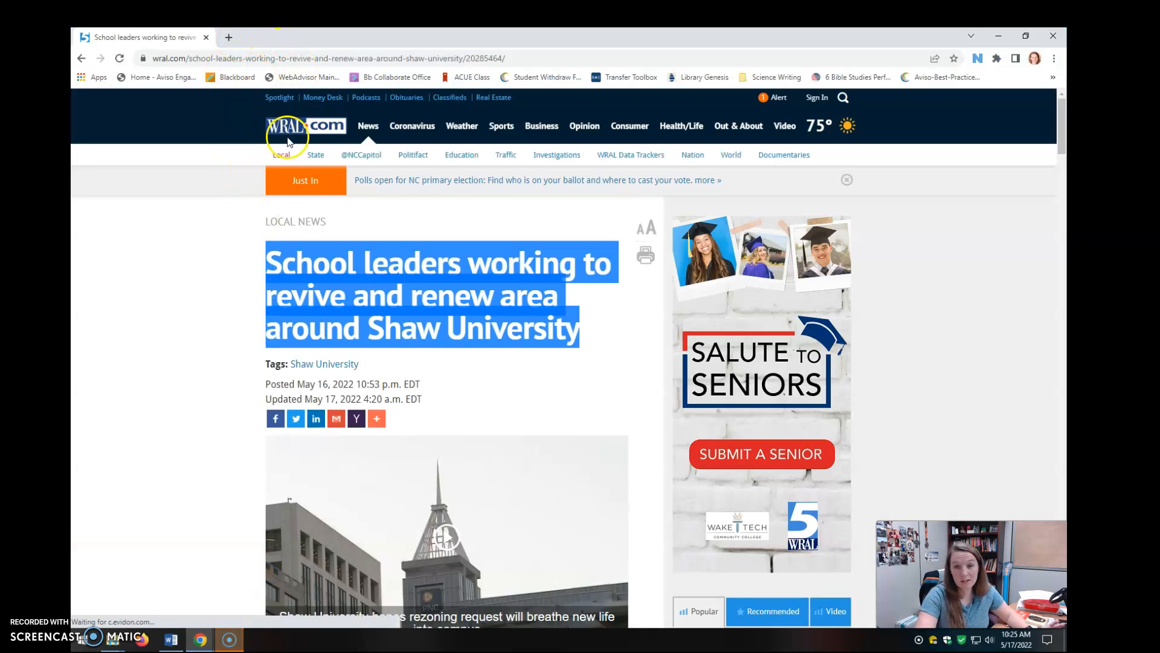
scroll(288, 302, down, 7)
scroll(290, 313, down, 20)
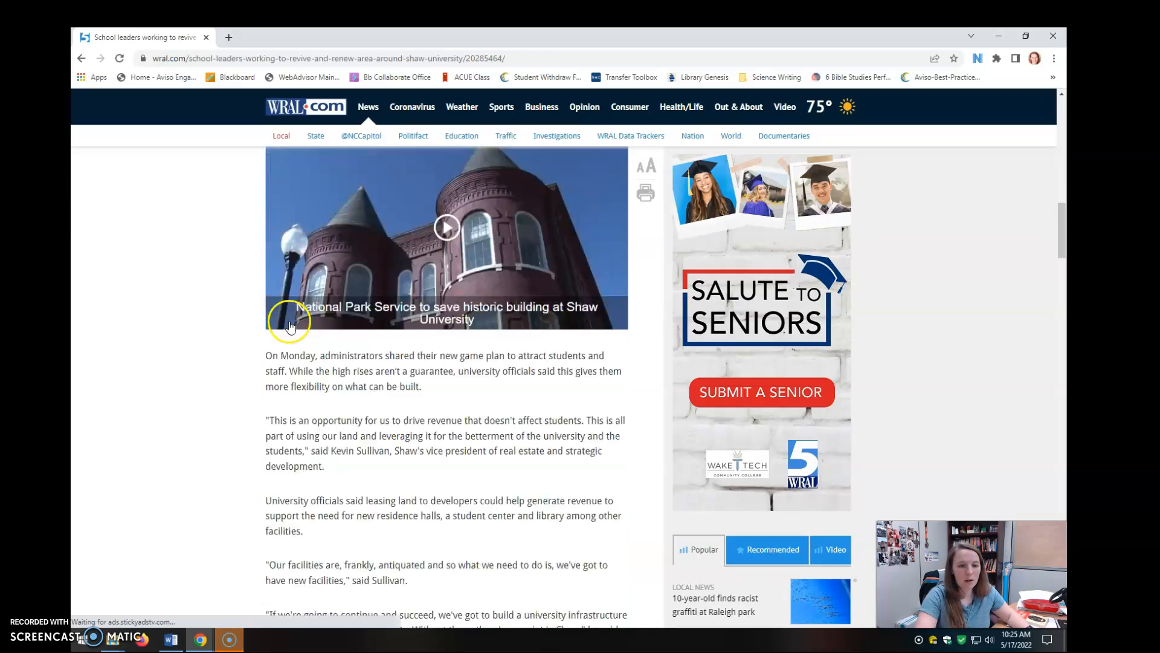
scroll(285, 362, down, 15)
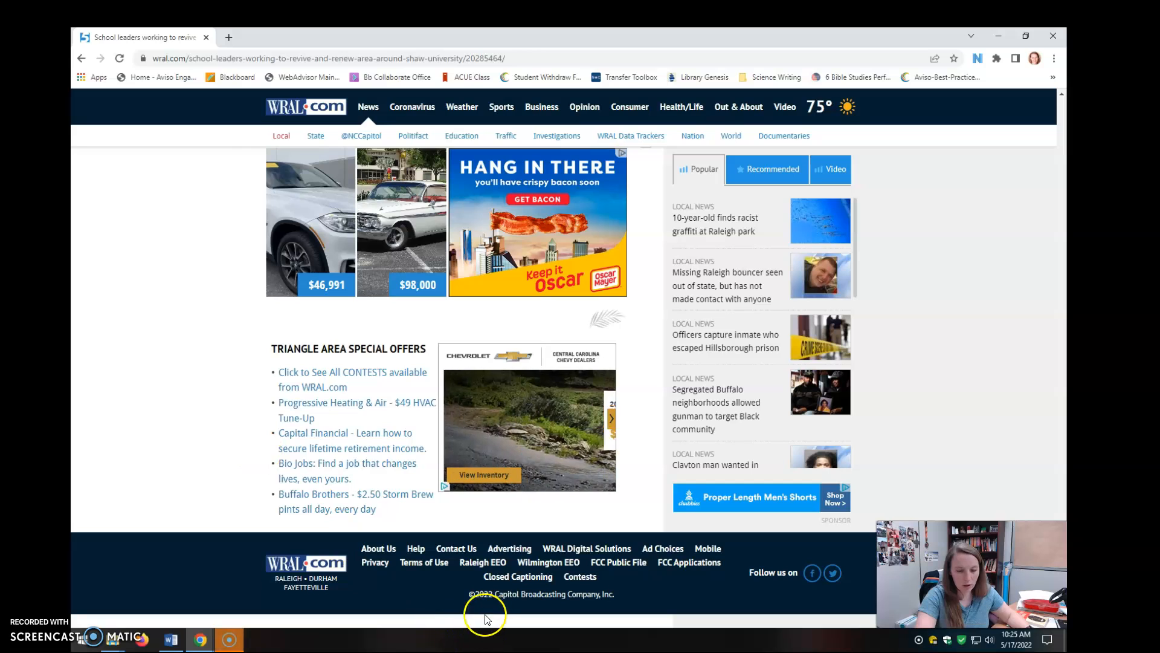
drag(496, 600, 586, 603)
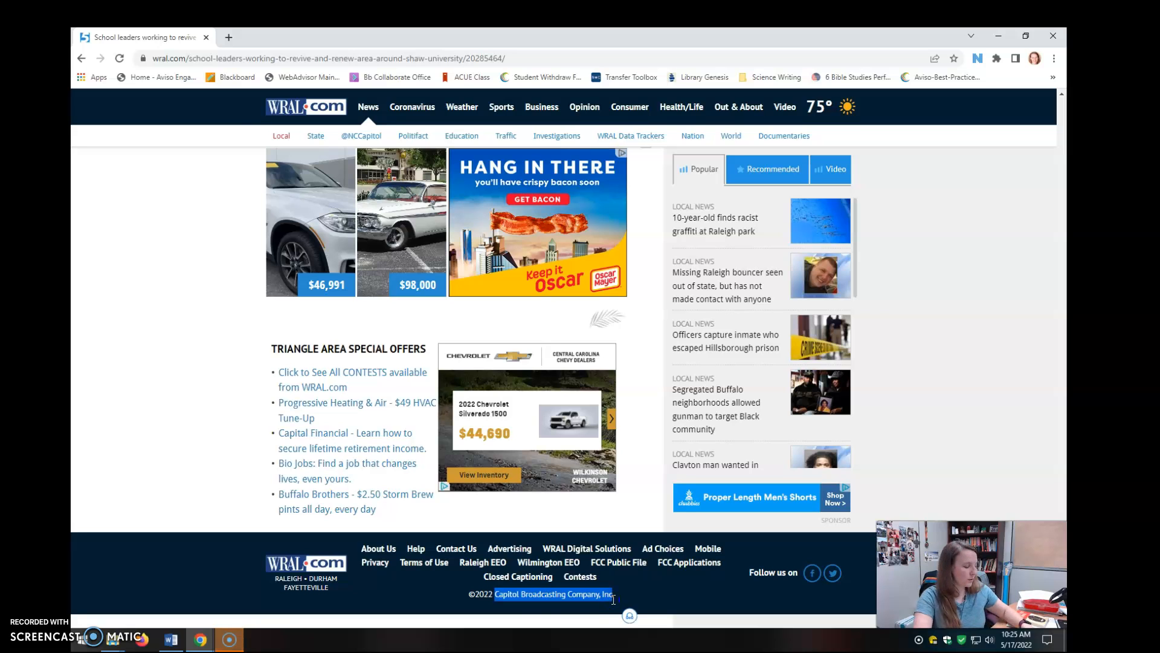
click(171, 639)
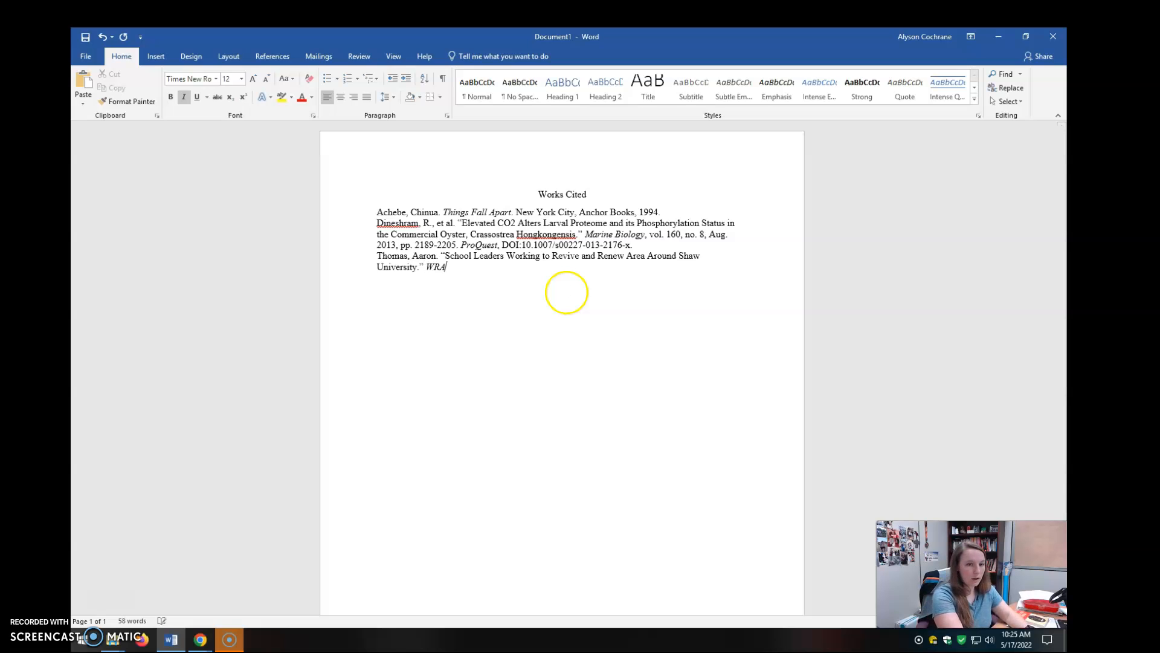
Add the website title "WRAL" in italics and the publisher "Capitol Broadcasting Company, Inc" as plain text, each followed by a comma.
text(WRAL,)
text(Capitol Broadcasting Company, Inc)
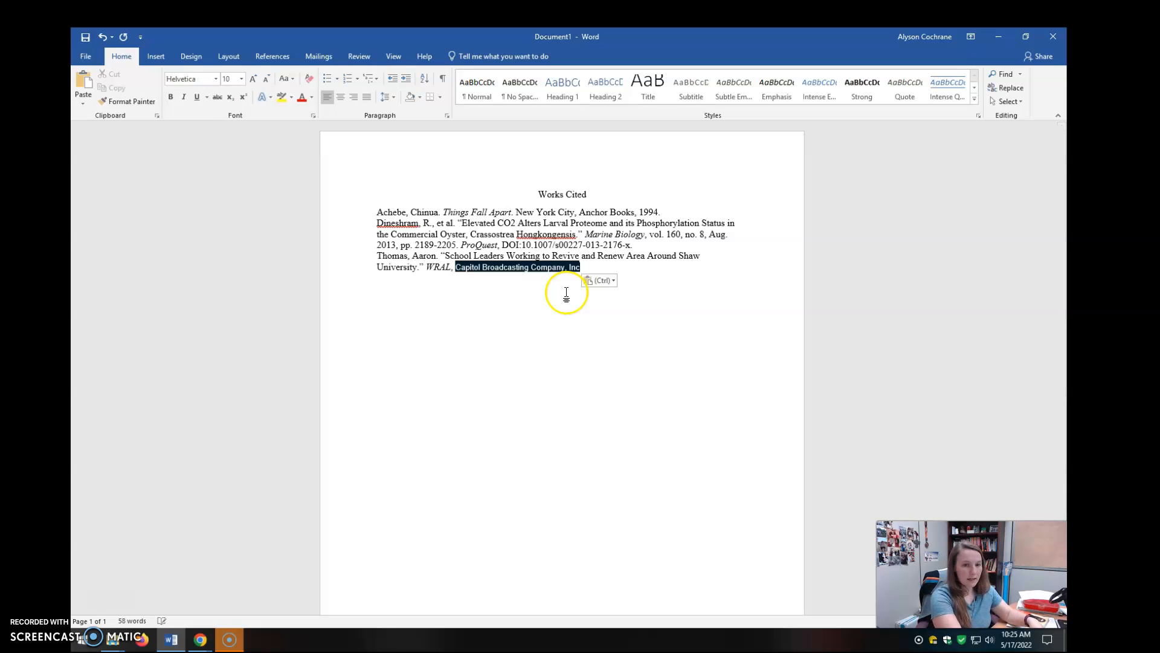
click(597, 281)
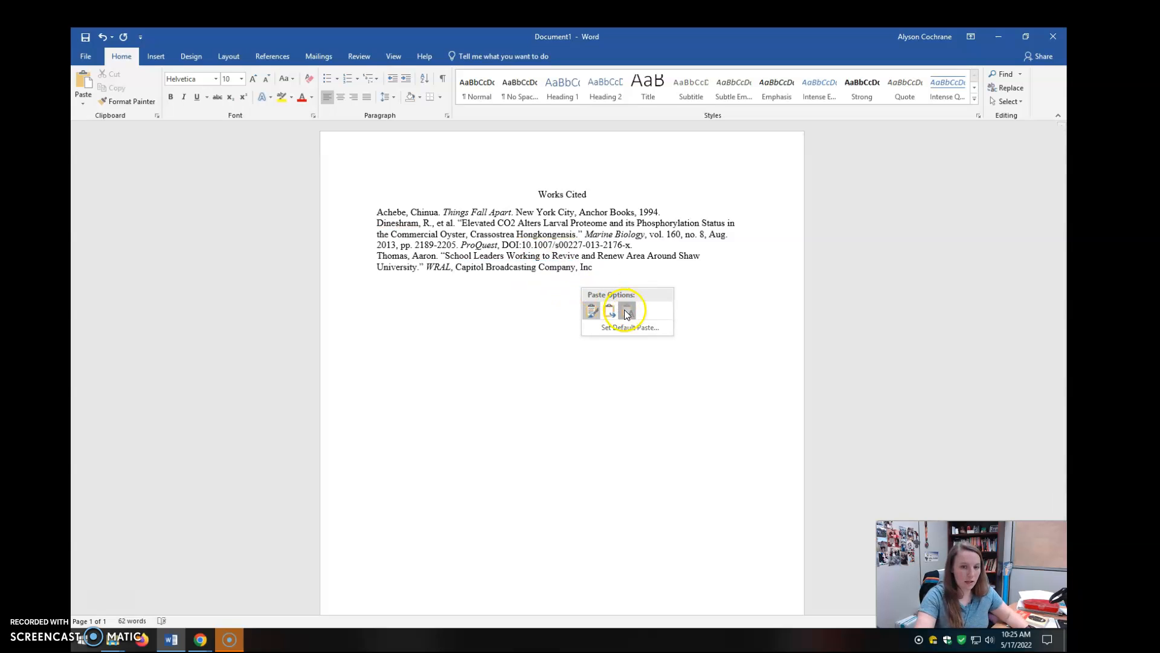
click(627, 311)
text(,)
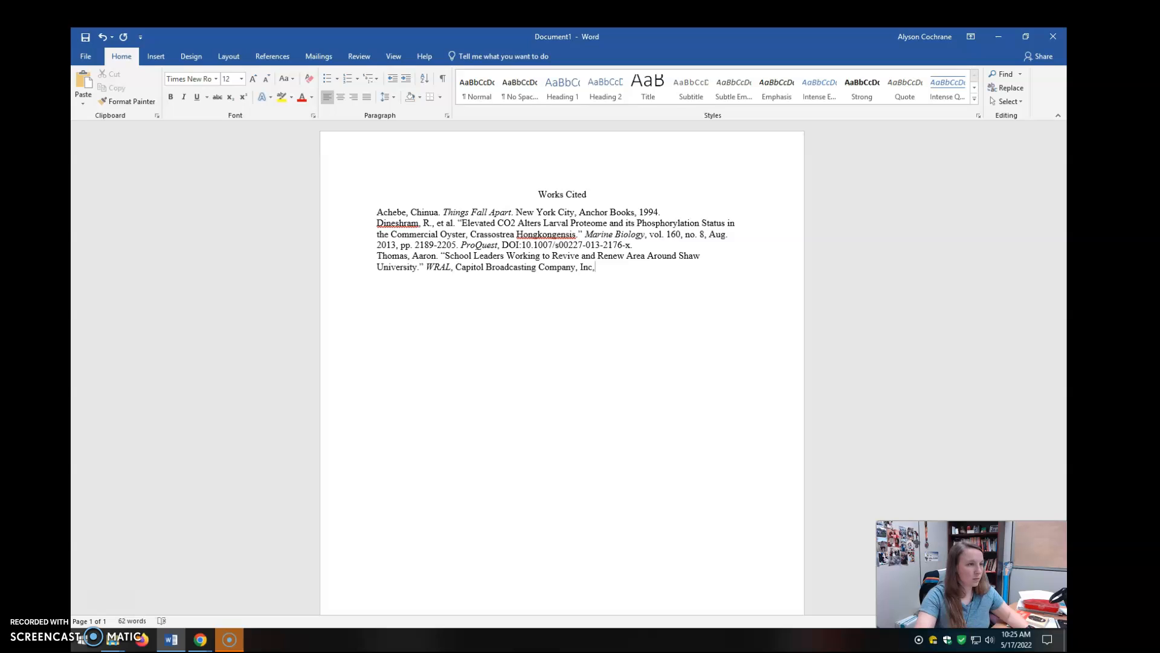
Switch to Chrome and copy the web address of the WRAL article about Shaw University.
key(alt+Tab)
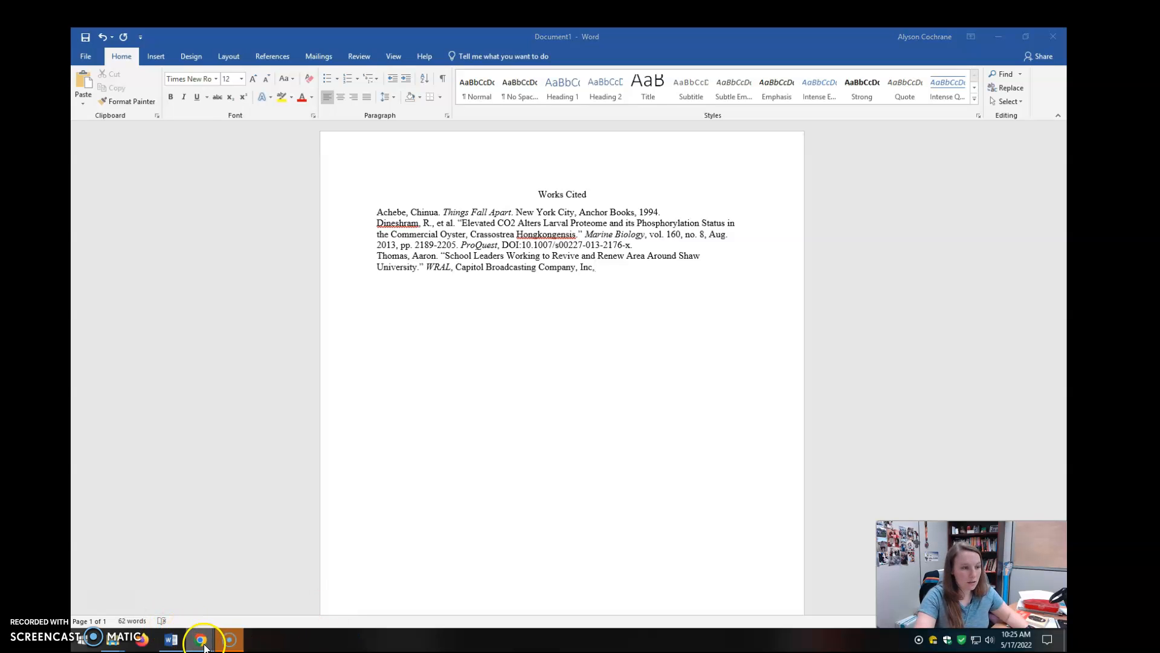
mouse_move(200, 639)
click(230, 583)
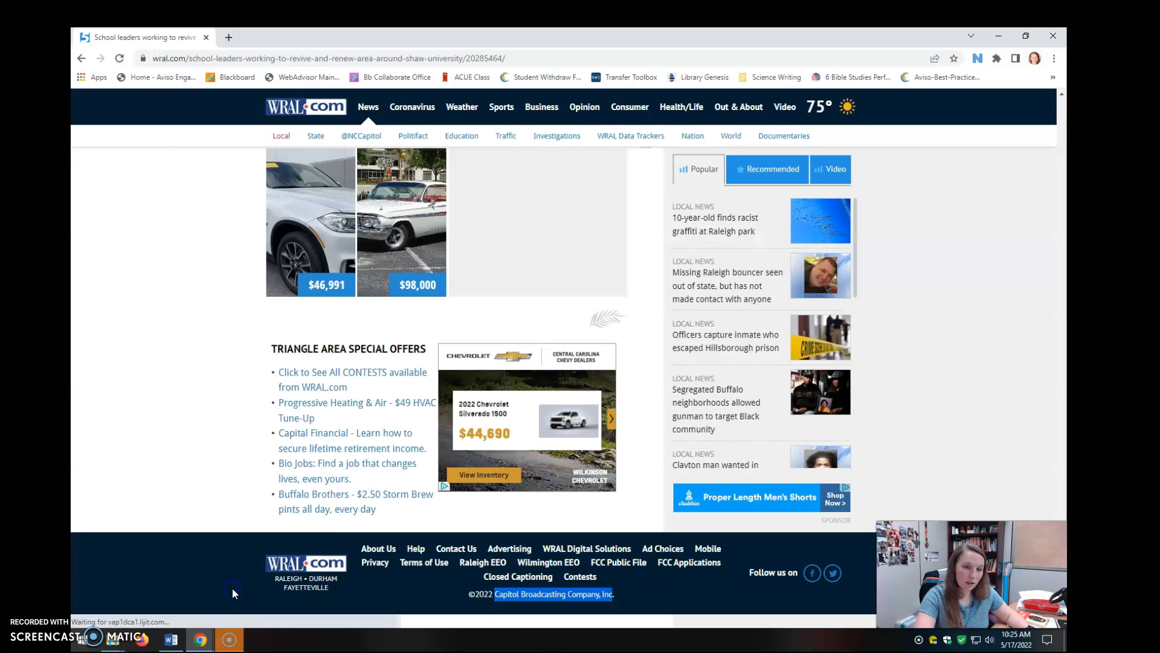
scroll(390, 491, up, 15)
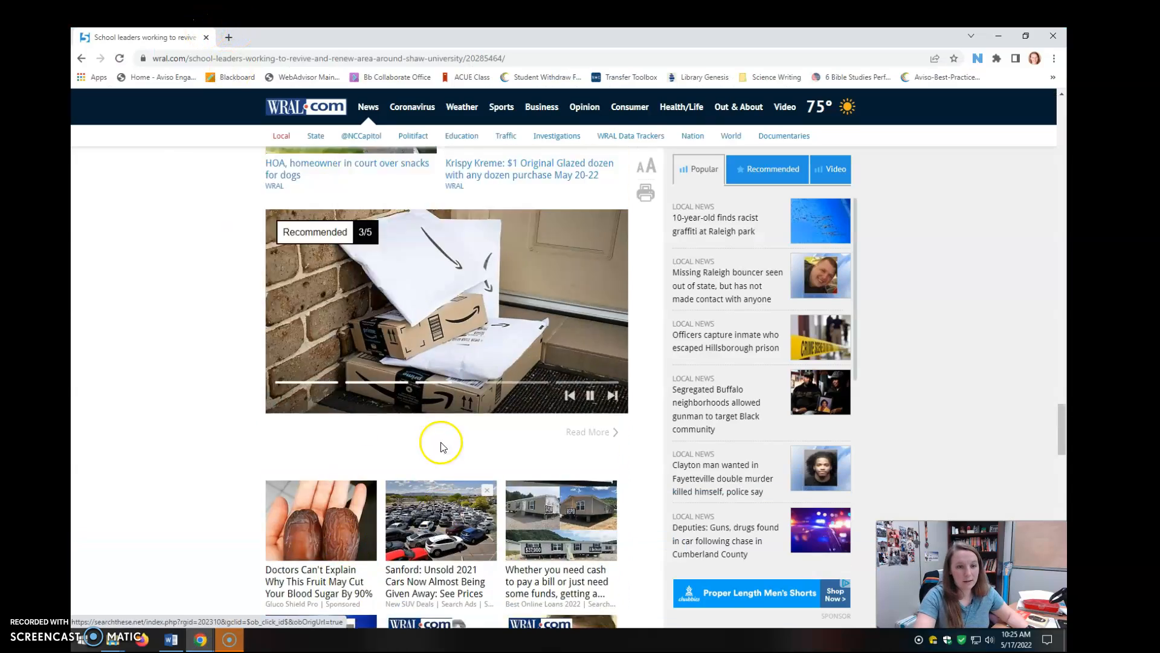
scroll(390, 490, up, 15)
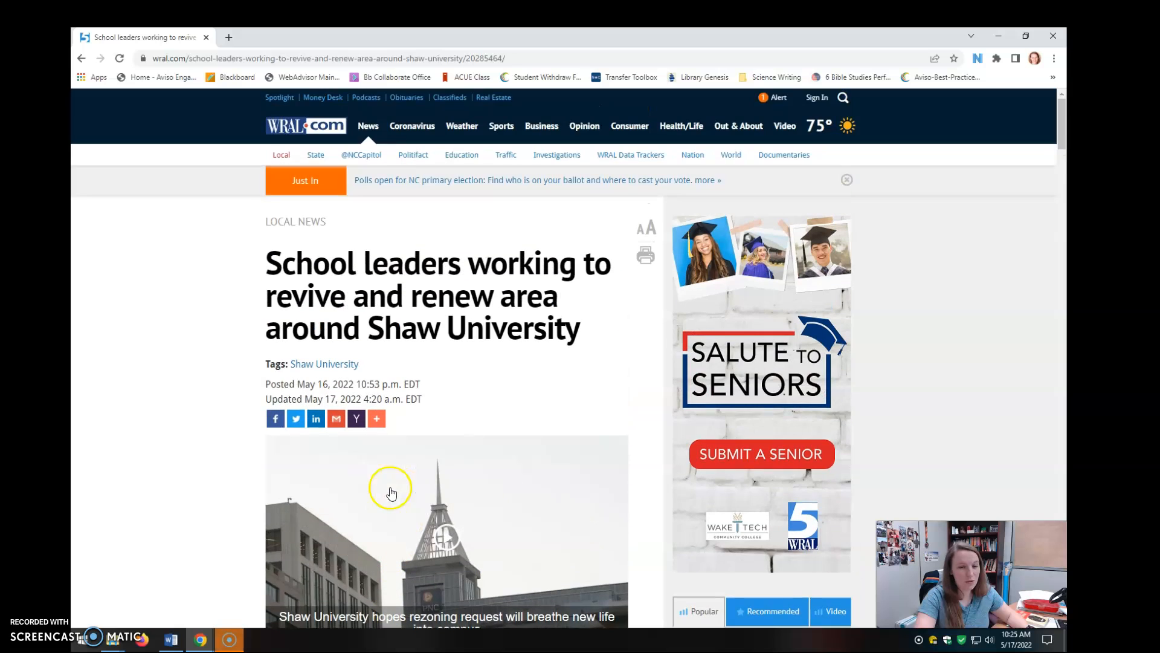
click(328, 58)
key(ctrl+c)
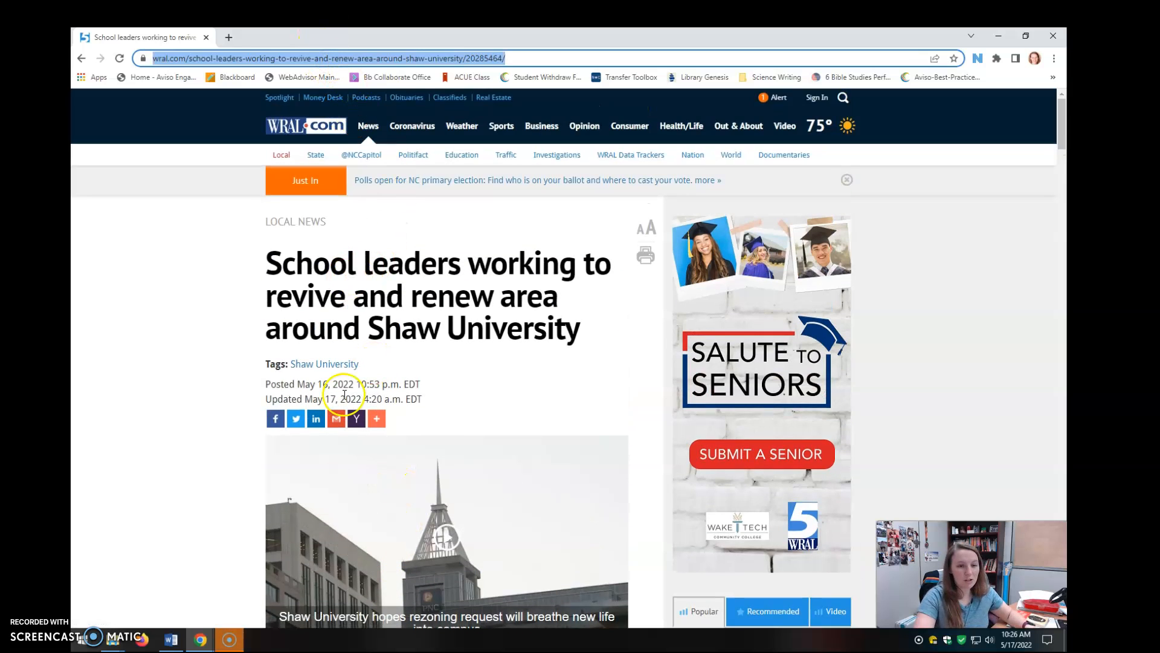
Back in Word, add the article's update date "17 May 2022" and the copied web address to the citation, separated by a comma and ending with a period.
drag(313, 400, 382, 402)
click(382, 402)
click(322, 383)
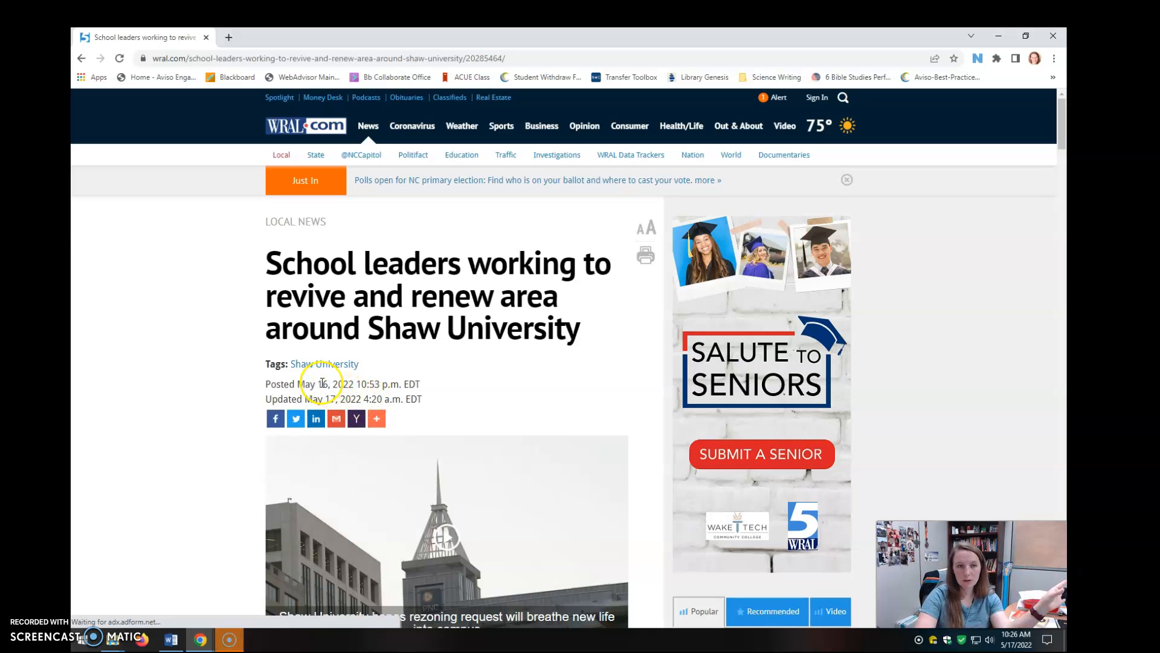
click(325, 398)
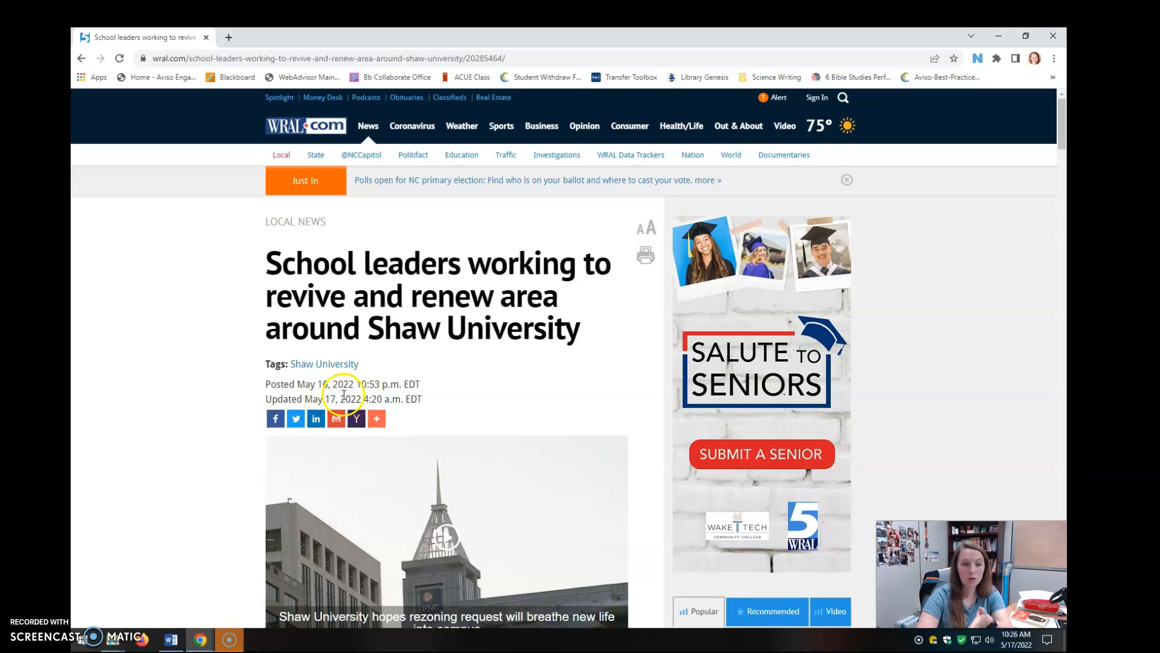
click(172, 642)
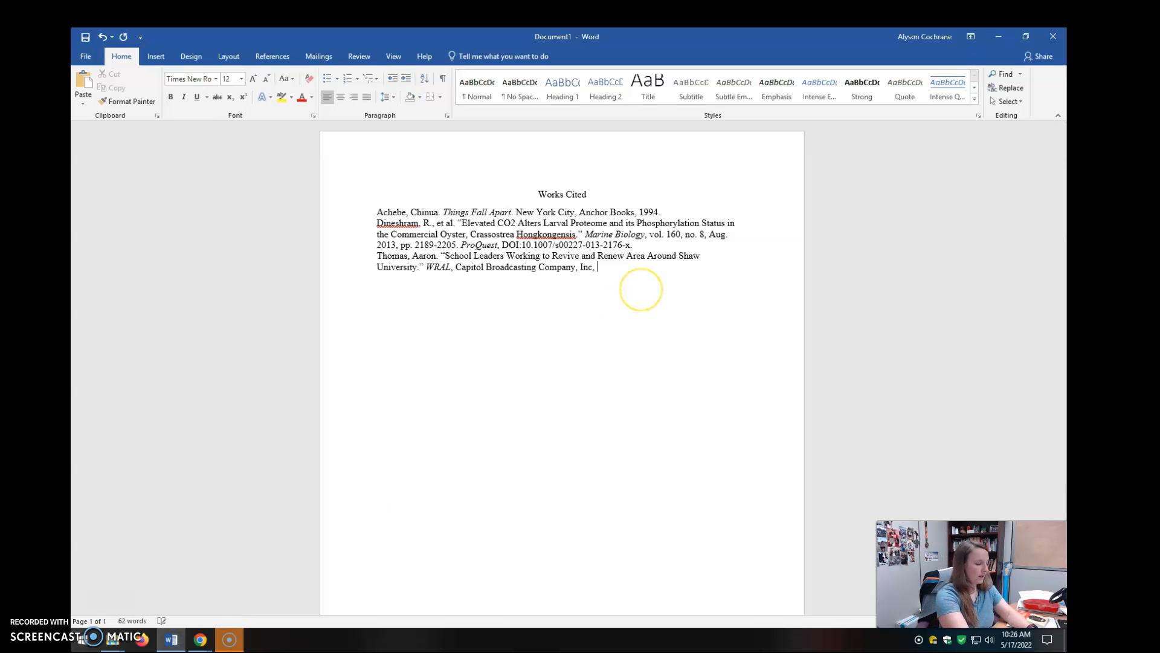
text(17 May 2022)
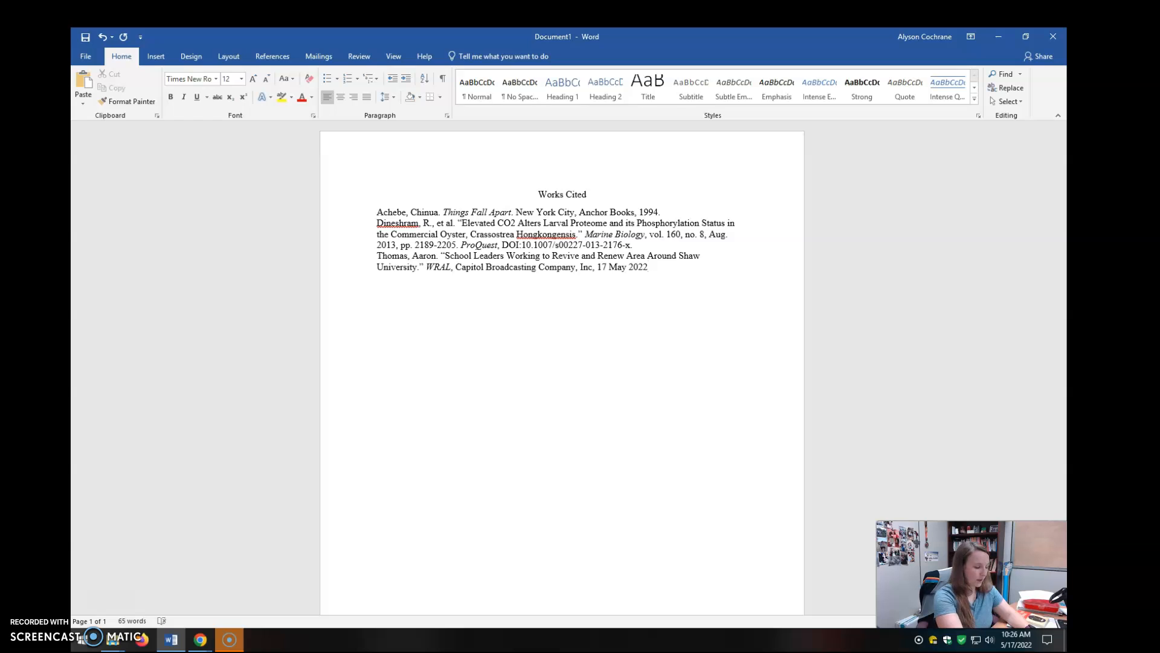
key(ctrl+v)
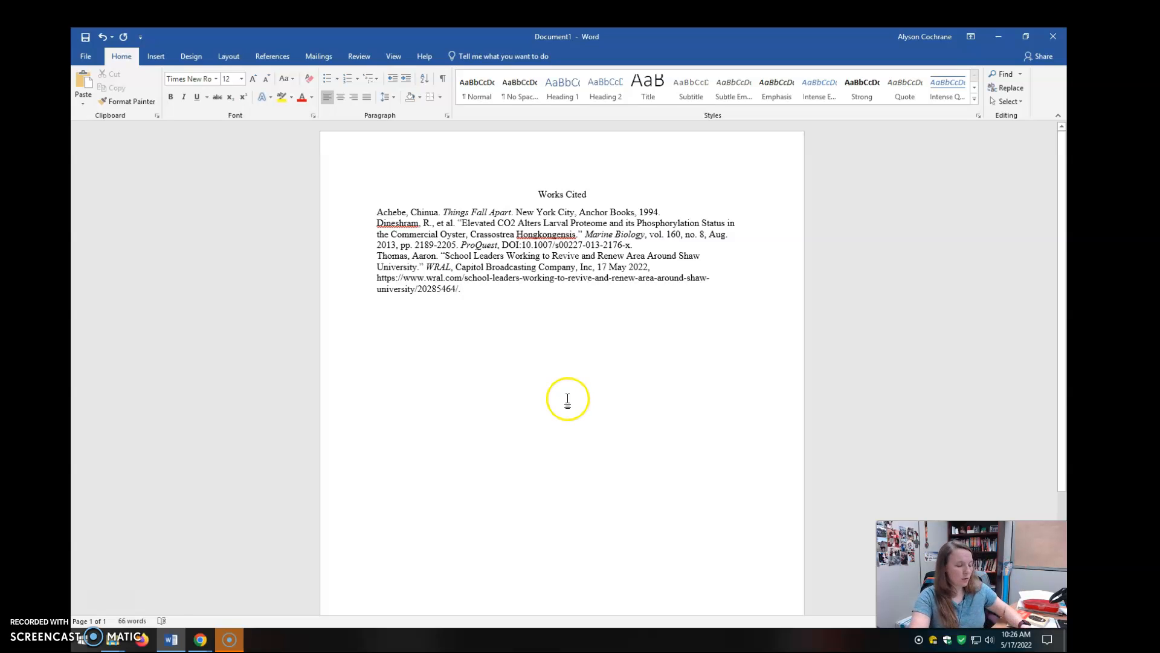
Set the whole document to double line spacing with no added space between paragraphs of the same style.
key(ctrl+a)
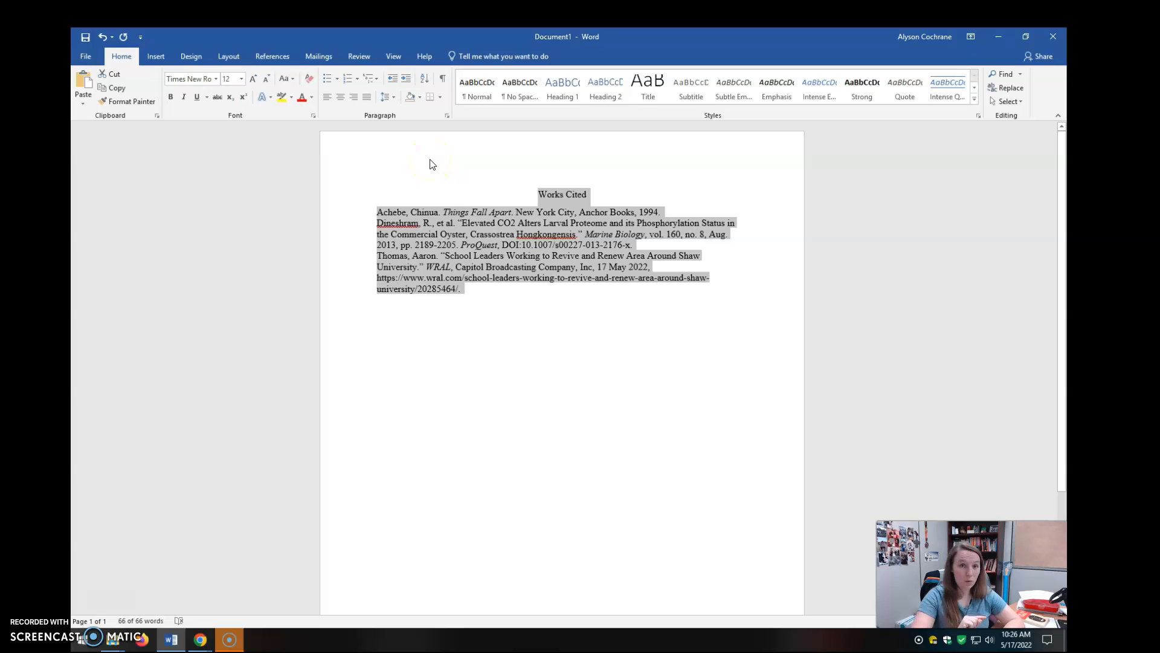
right_click(503, 221)
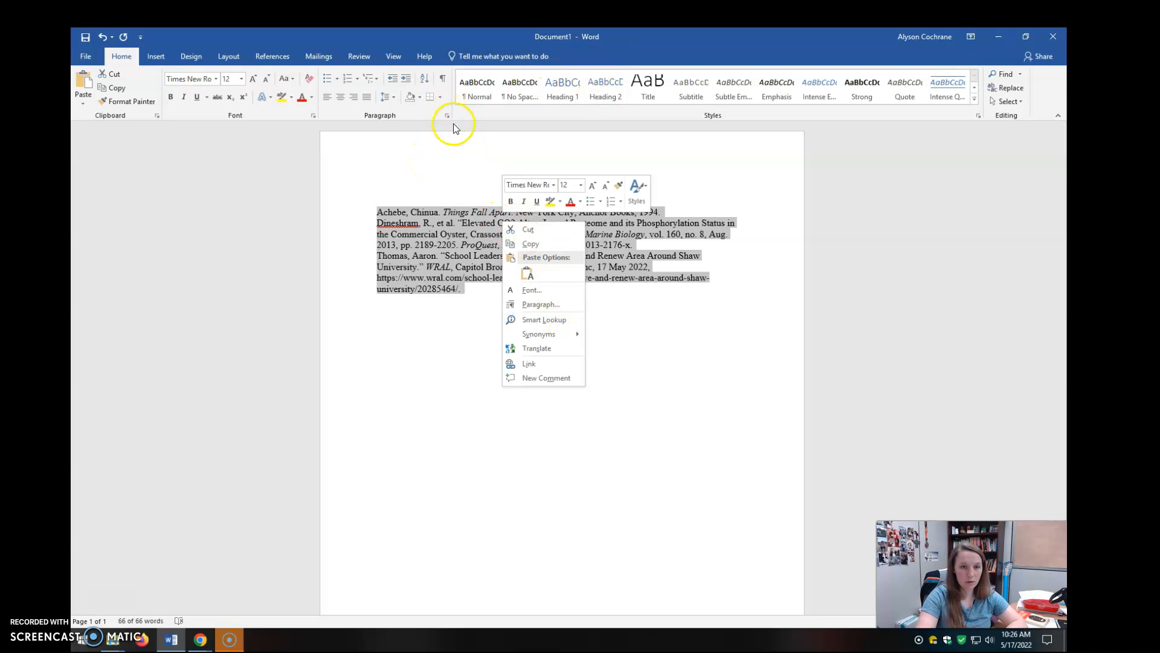
click(541, 304)
click(599, 351)
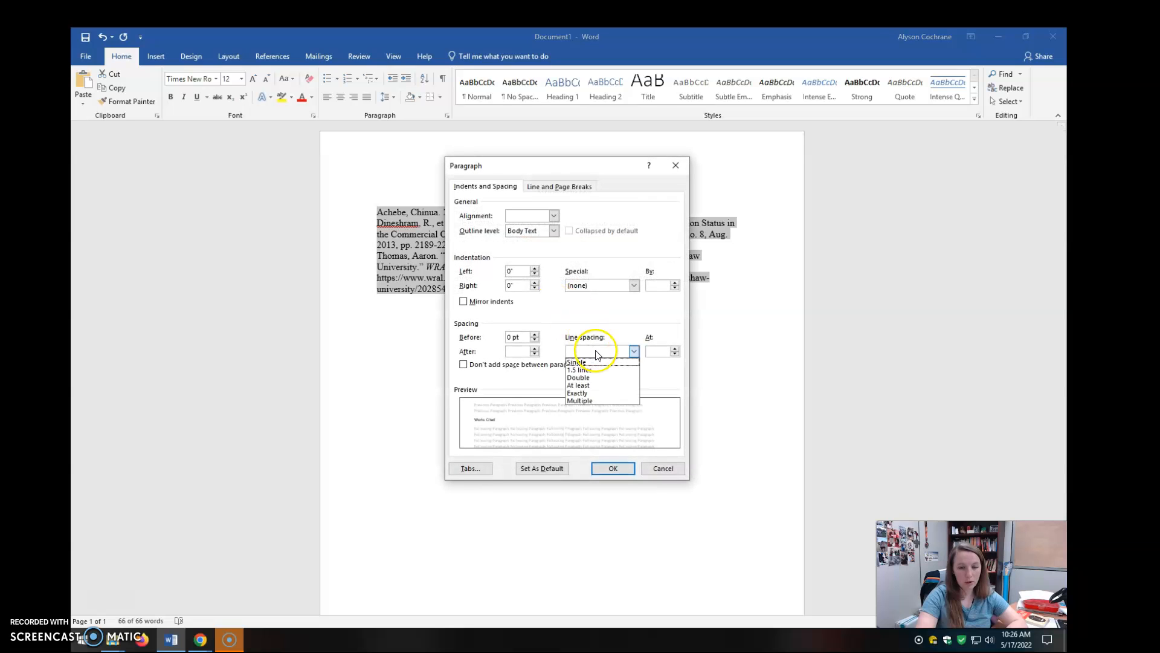
click(607, 382)
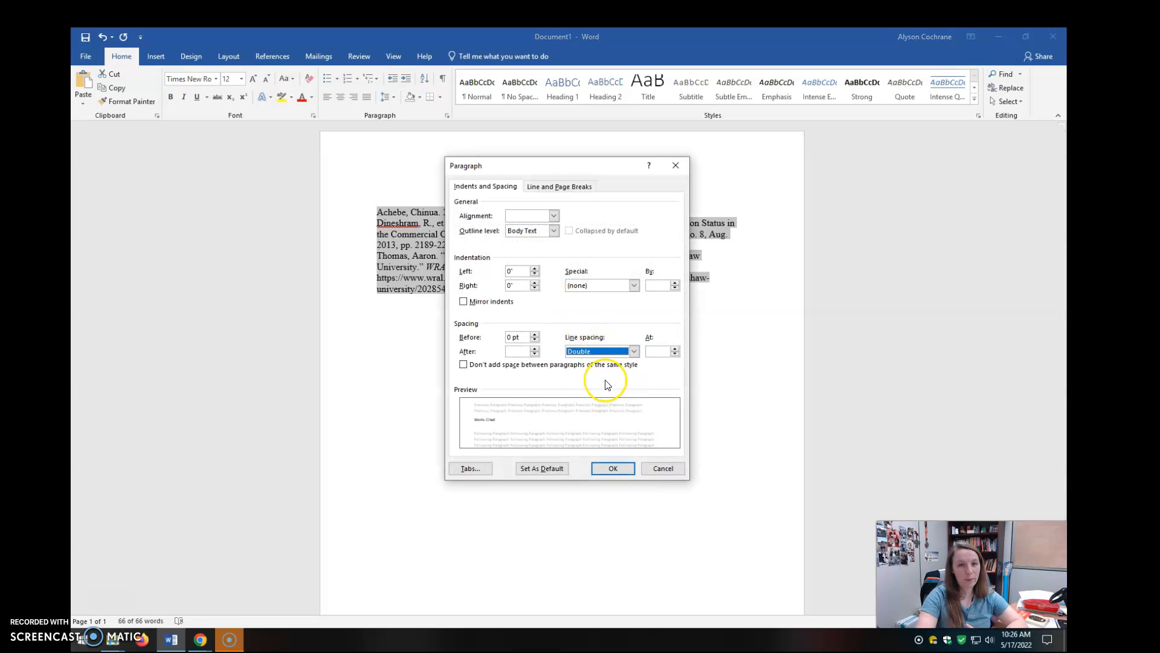
click(463, 365)
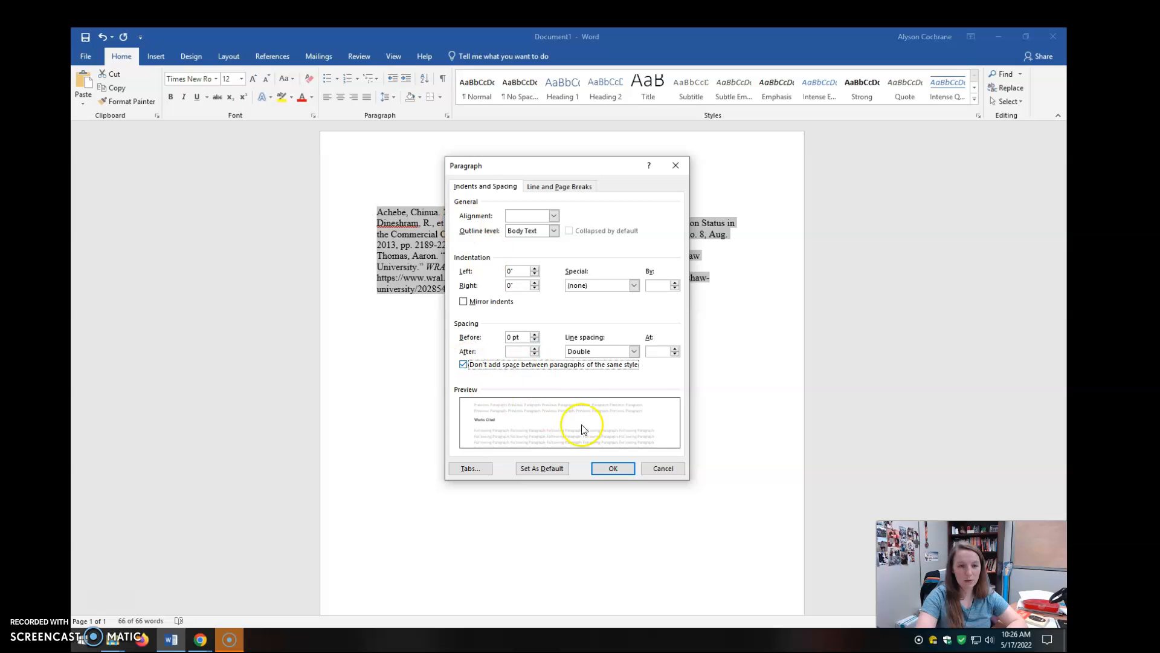
click(626, 476)
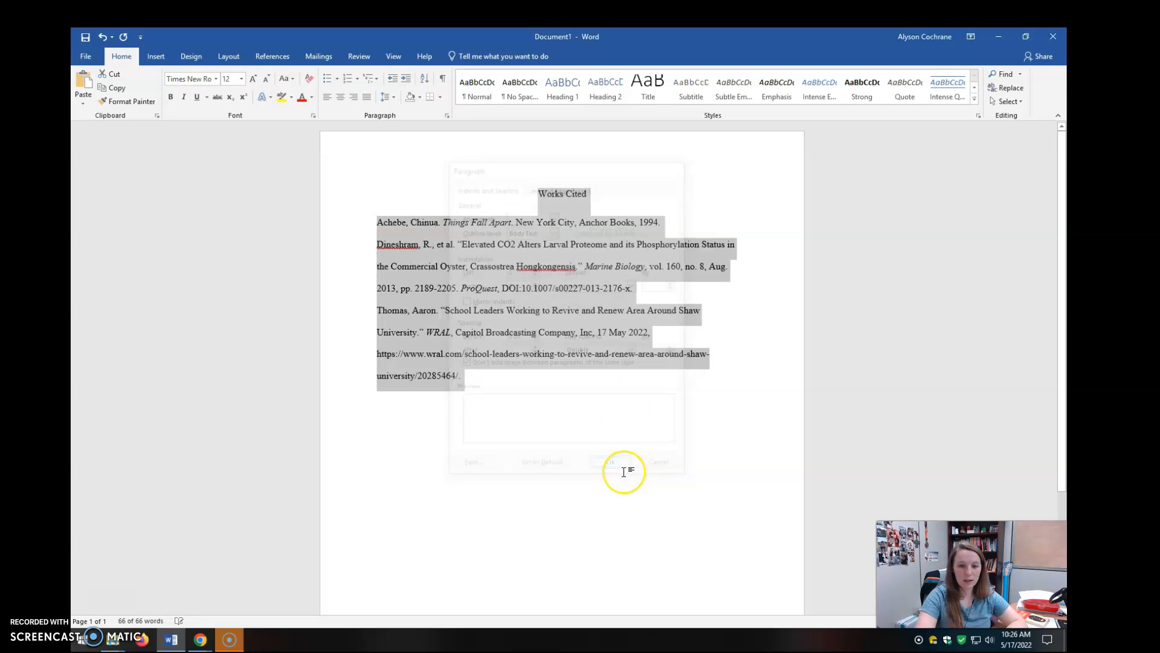
click(626, 472)
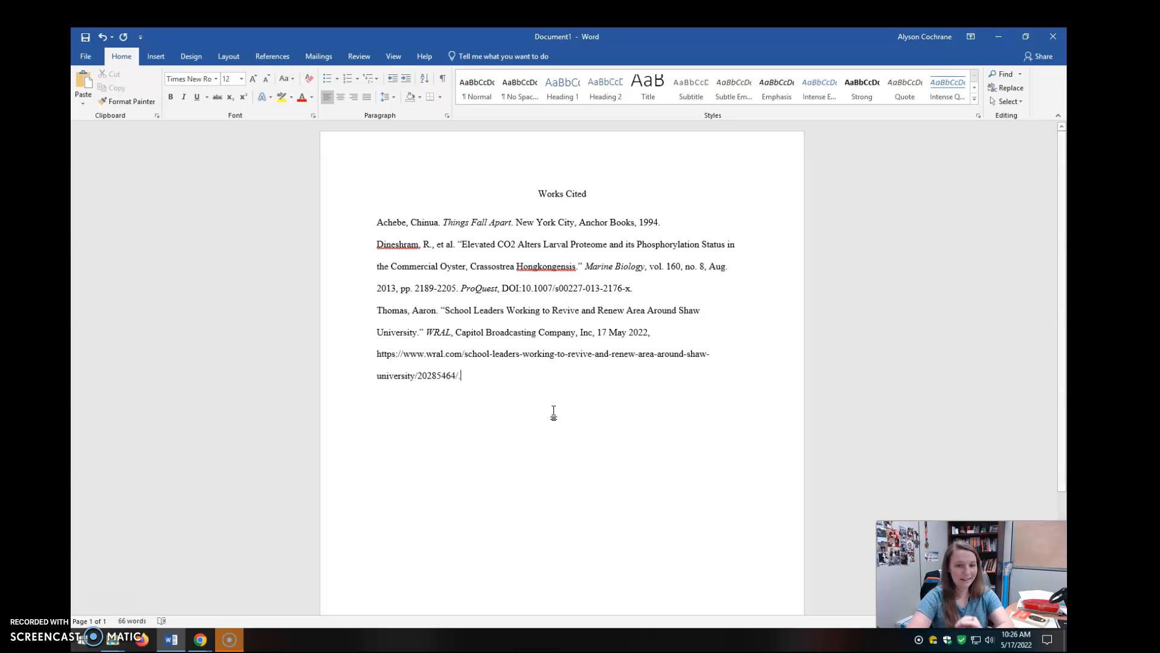
Apply a hanging indent to the three citations below the Works Cited heading.
click(508, 367)
drag(485, 383, 354, 231)
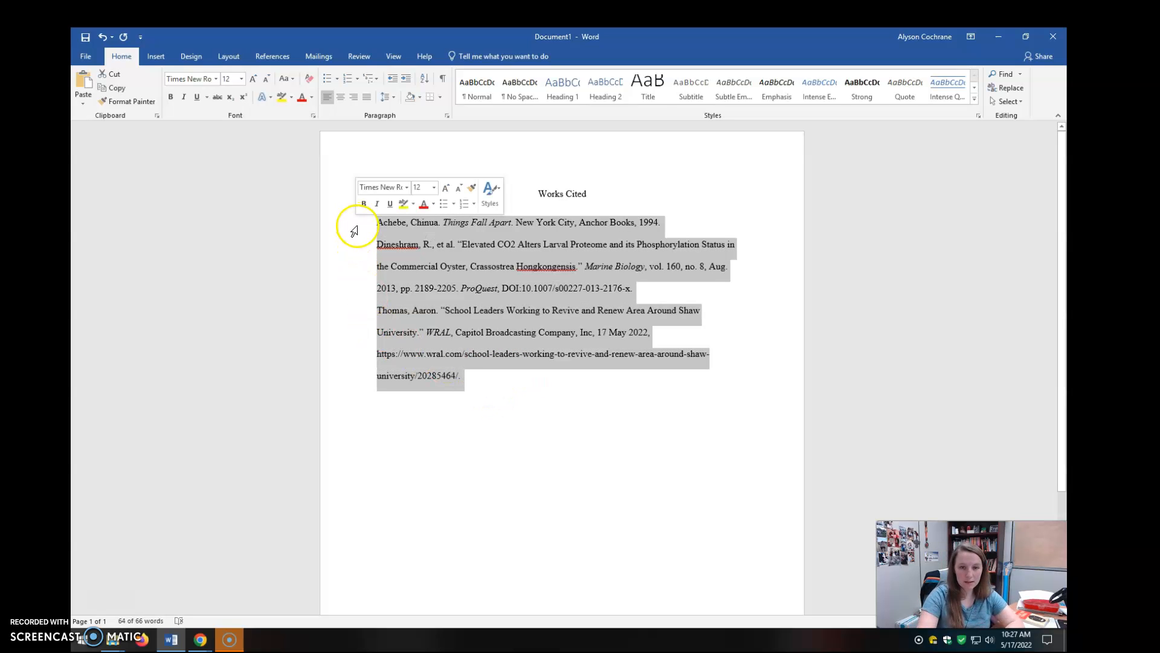
right_click(459, 268)
click(524, 353)
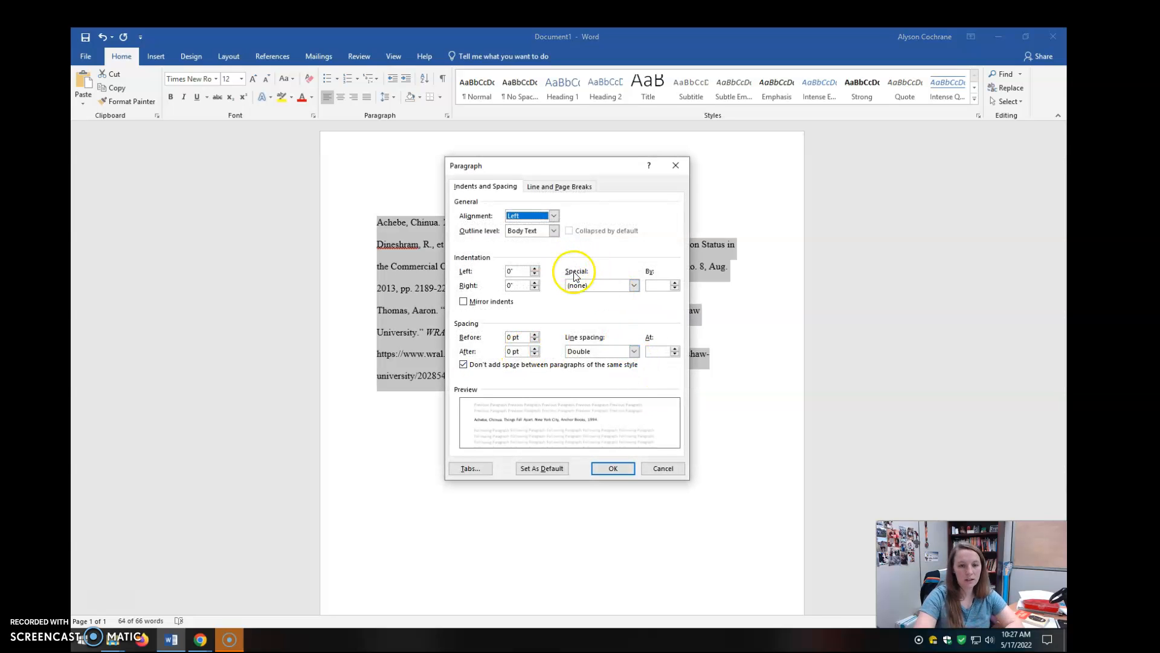
click(595, 286)
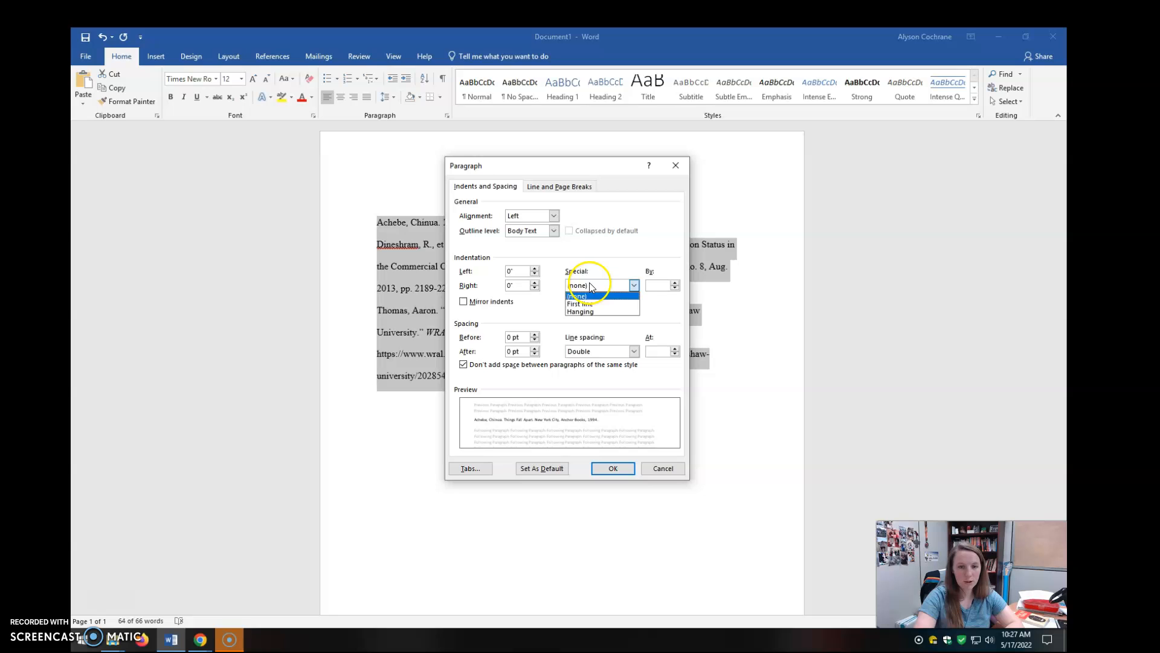
click(602, 315)
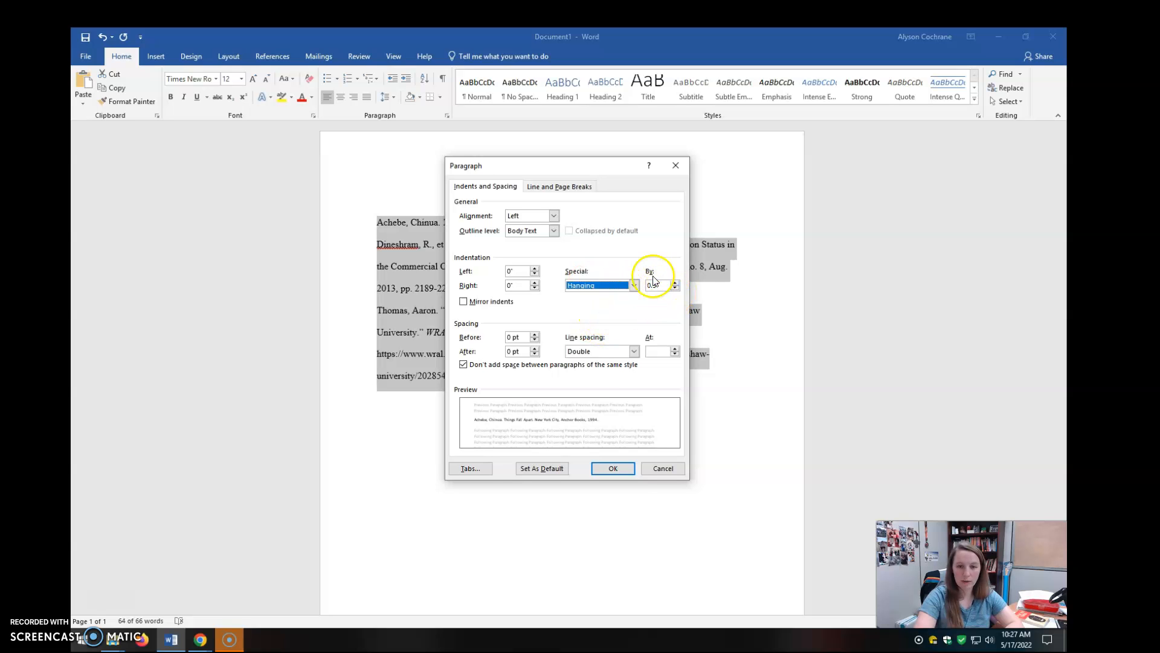
click(612, 469)
click(406, 271)
drag(406, 272, 793, 293)
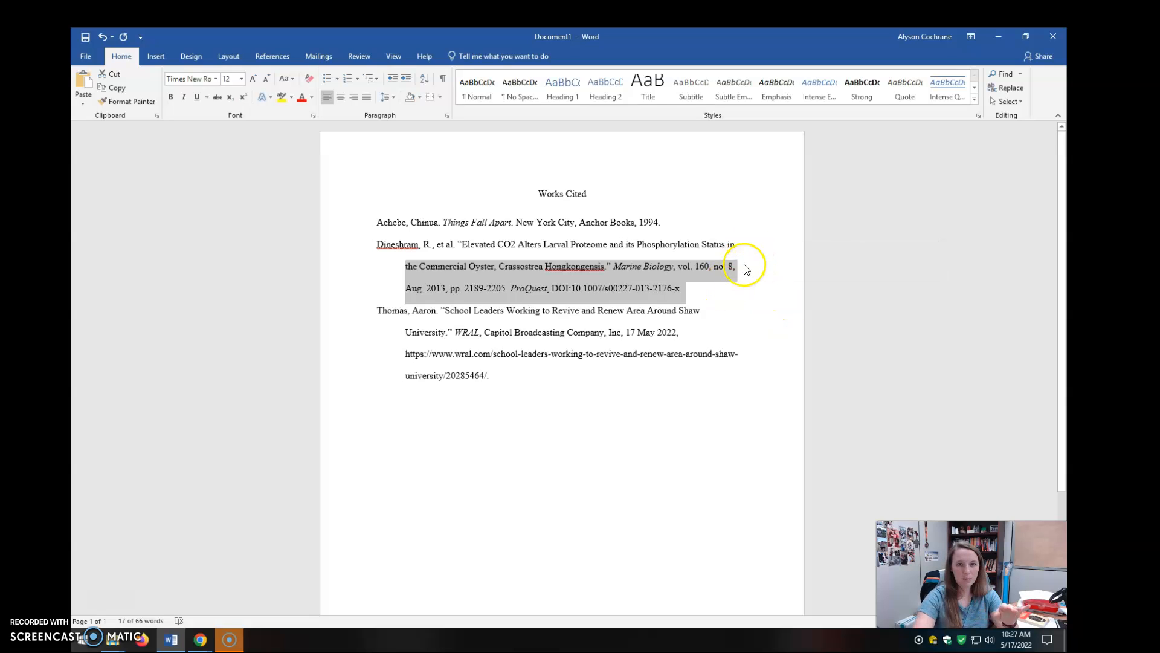
click(747, 245)
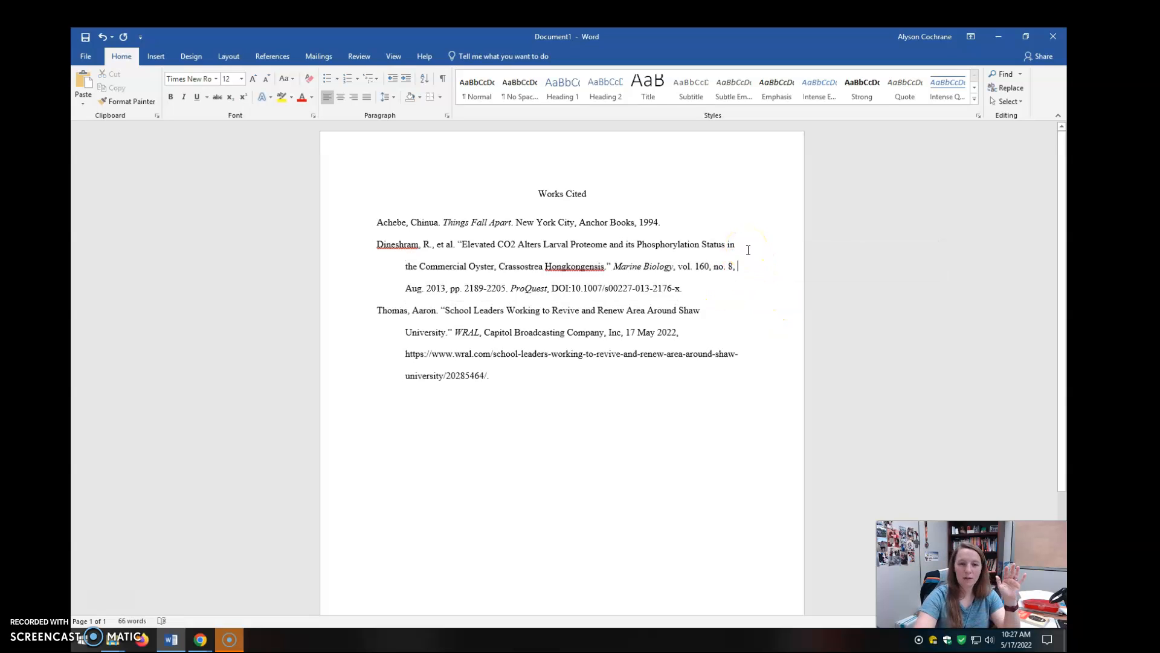
Test the hanging indent with a filler paragraph below the last citation, and delete that paragraph.
click(503, 384)
key(Return)
text(Lkajdhglkjahg jkafdghkaljgh kjghkfajdgh kajgh jkag ajkfgh lkja kajghklafig a akj)
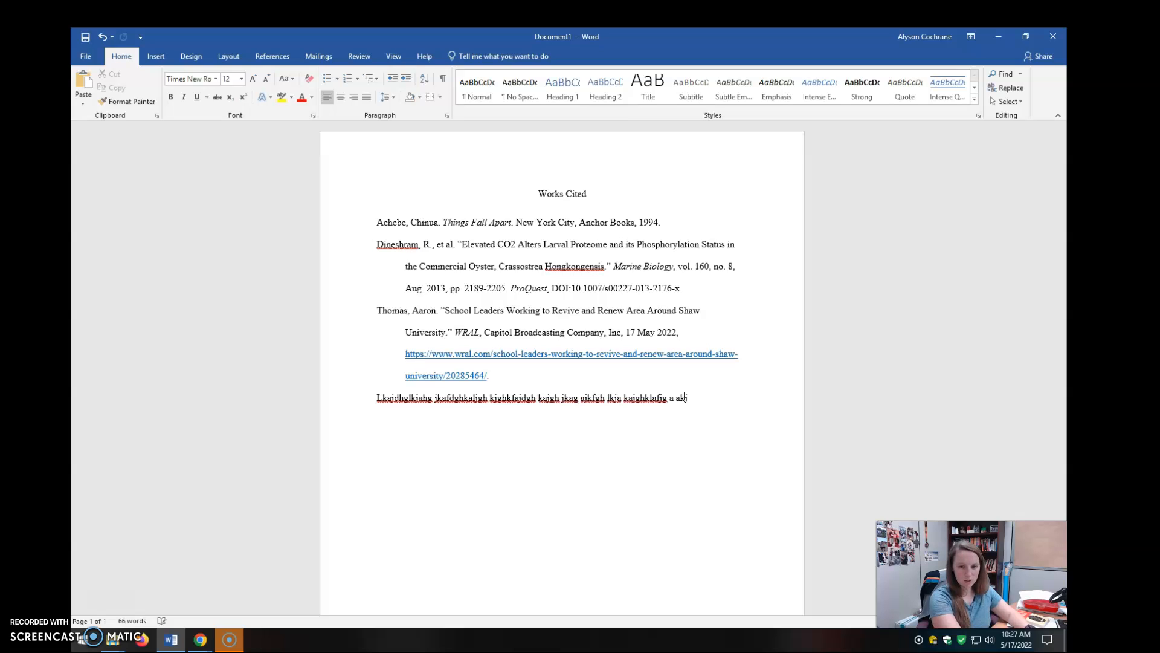
text(ghkljafgh)
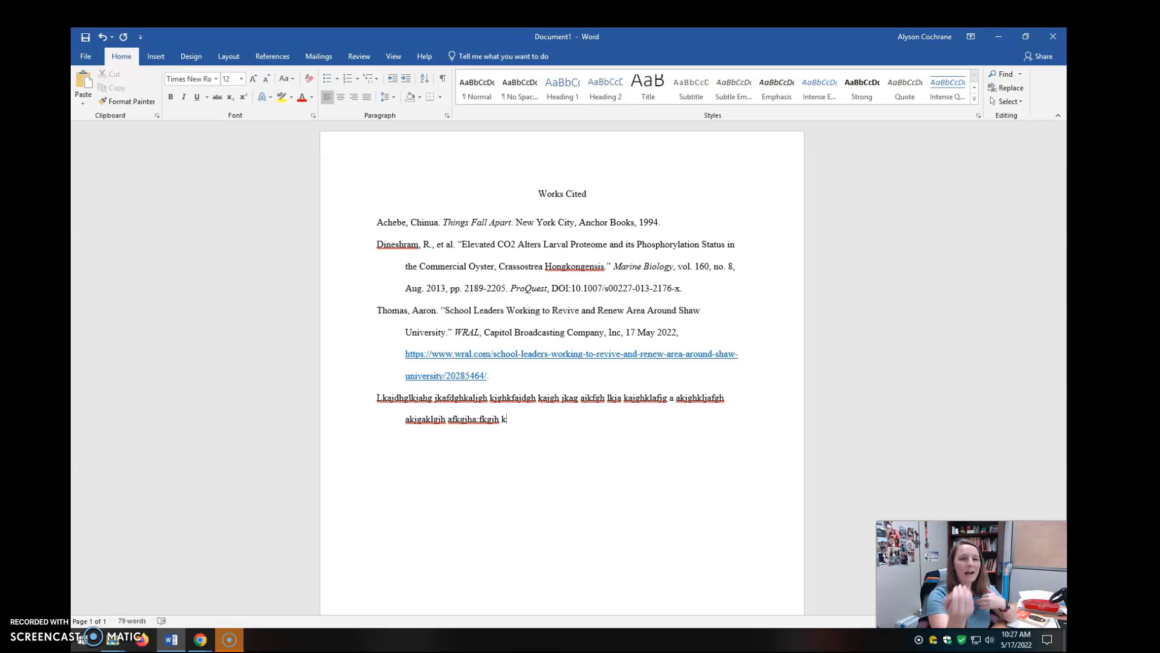
drag(514, 420, 354, 395)
key(BackSpace)
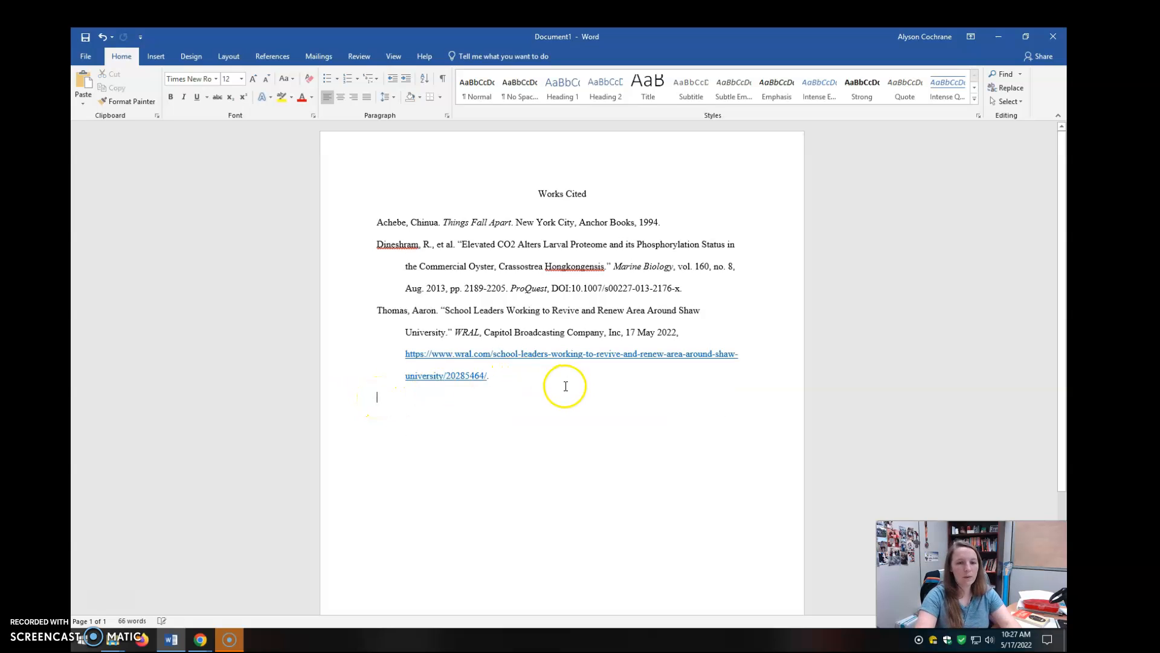
key(BackSpace)
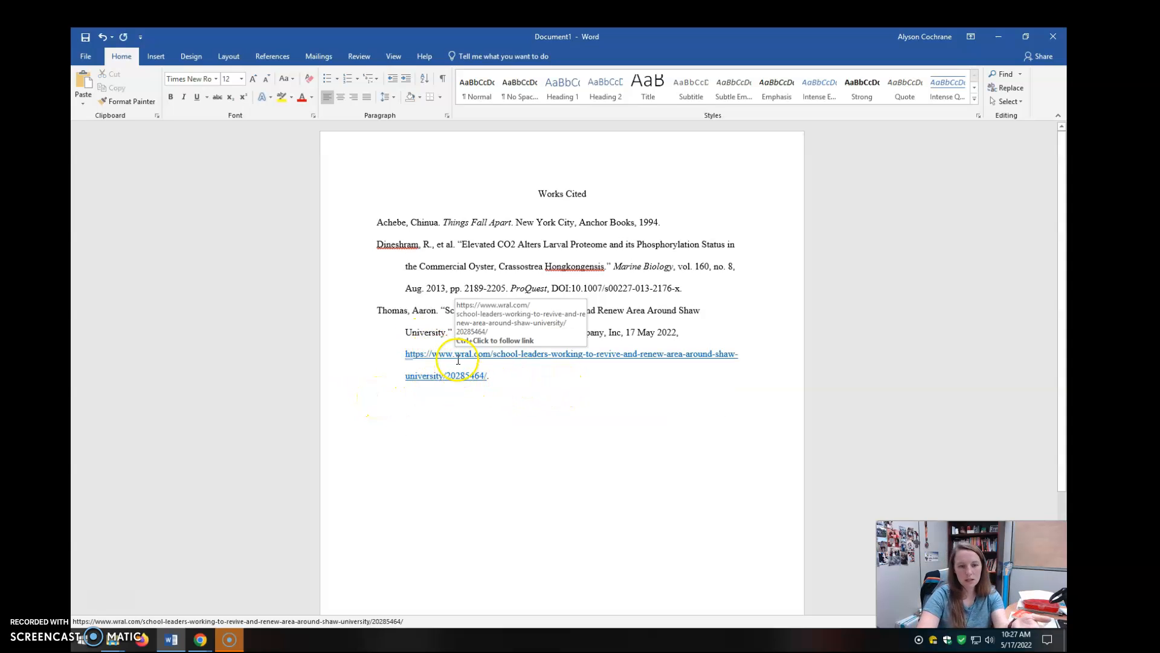
Remove the automatic hyperlink from the web address in the WRAL citation.
click(415, 364)
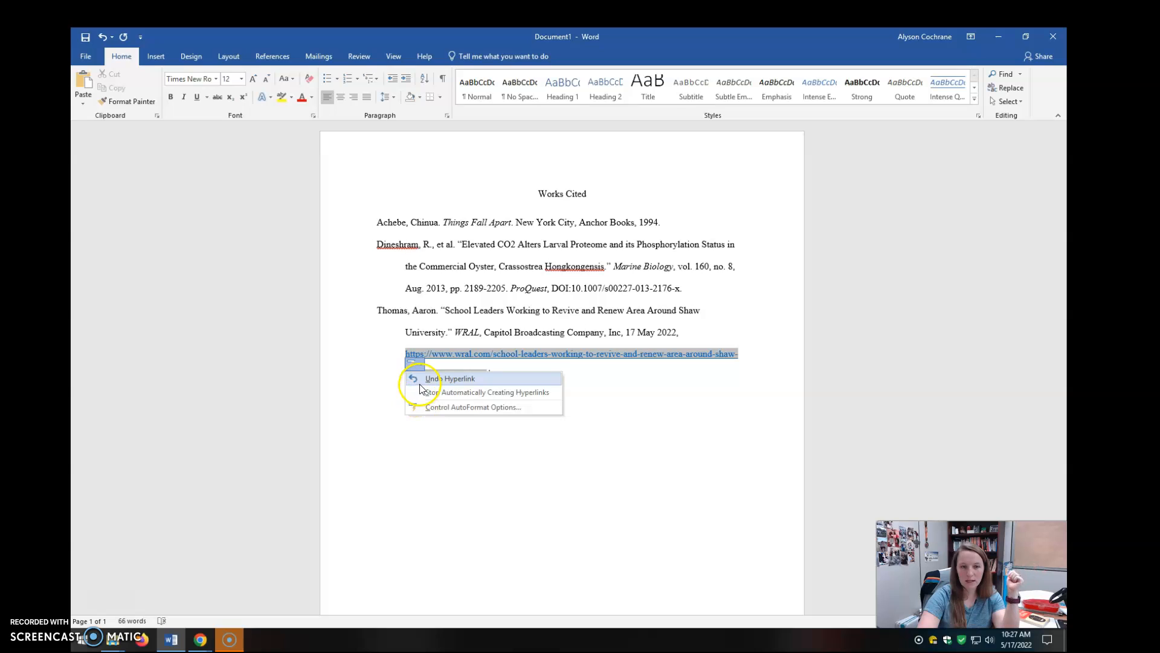
click(421, 382)
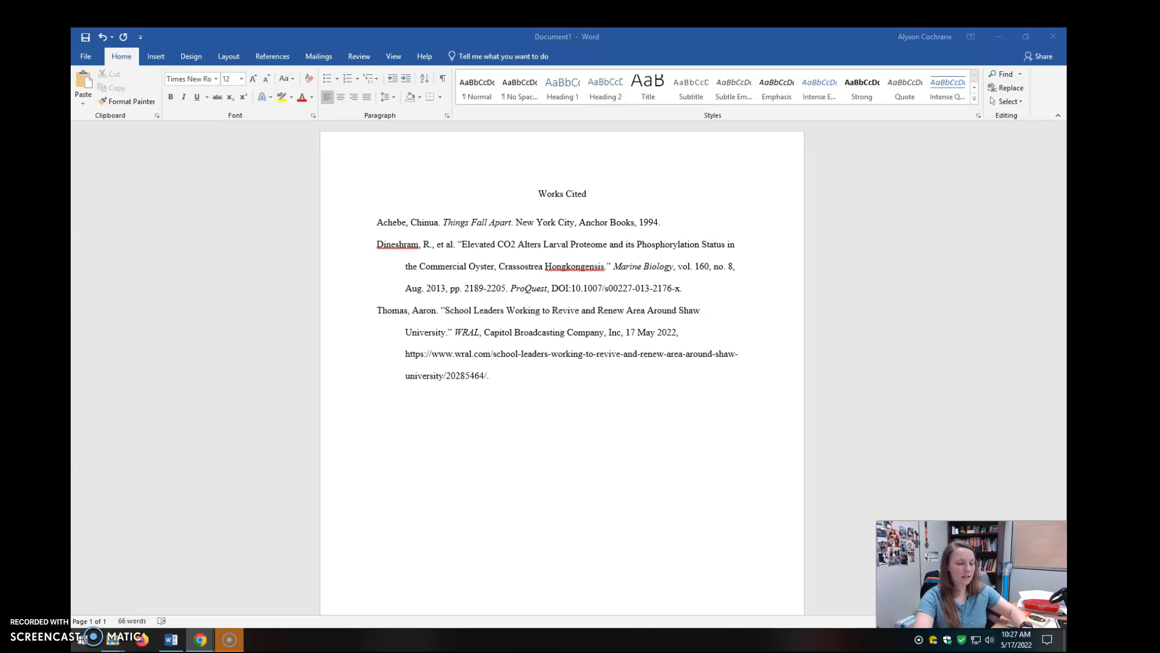
click(474, 389)
Copy the WRAL citation from Word and paste it on a new line at the end of the Google Docs document "Demonstrating WC".
drag(507, 371, 376, 321)
key(ctrl+c)
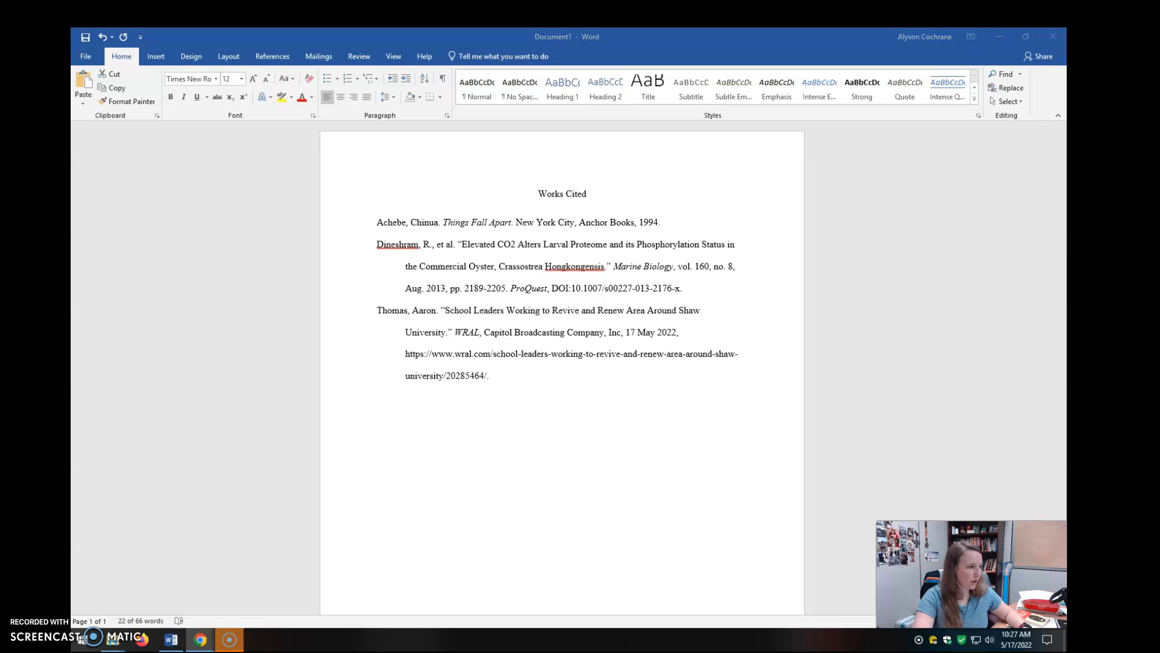
drag(71, 53, 412, 39)
double_click(643, 43)
key(Return)
key(ctrl+v)
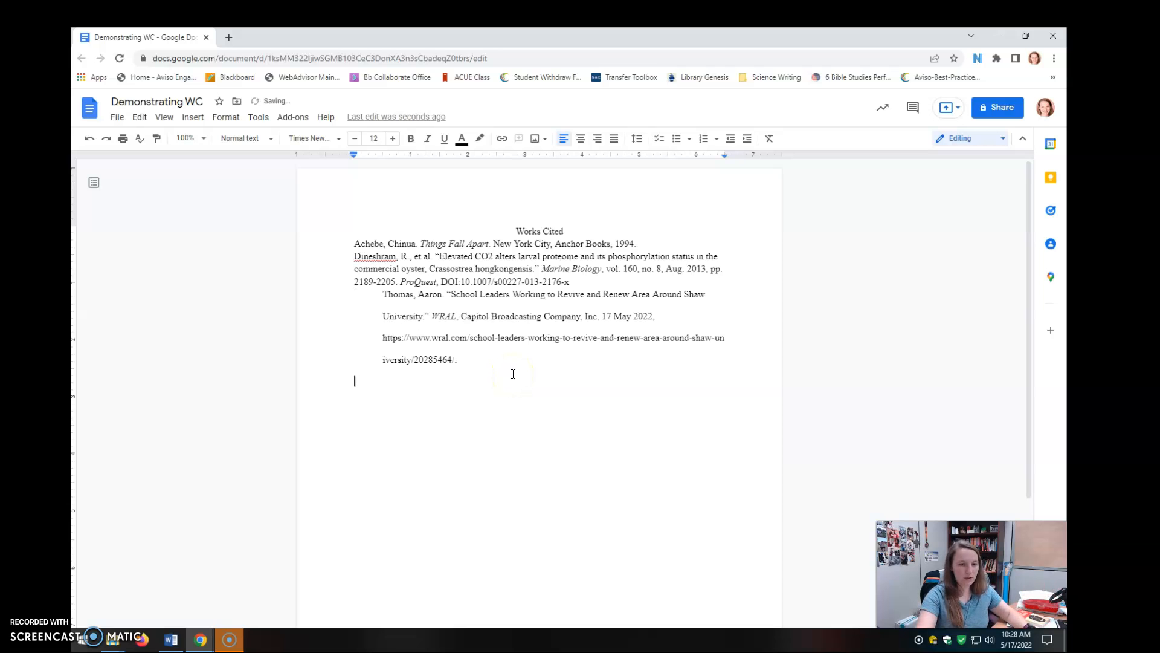
Clear the formatting of the pasted WRAL citation.
drag(504, 373, 279, 296)
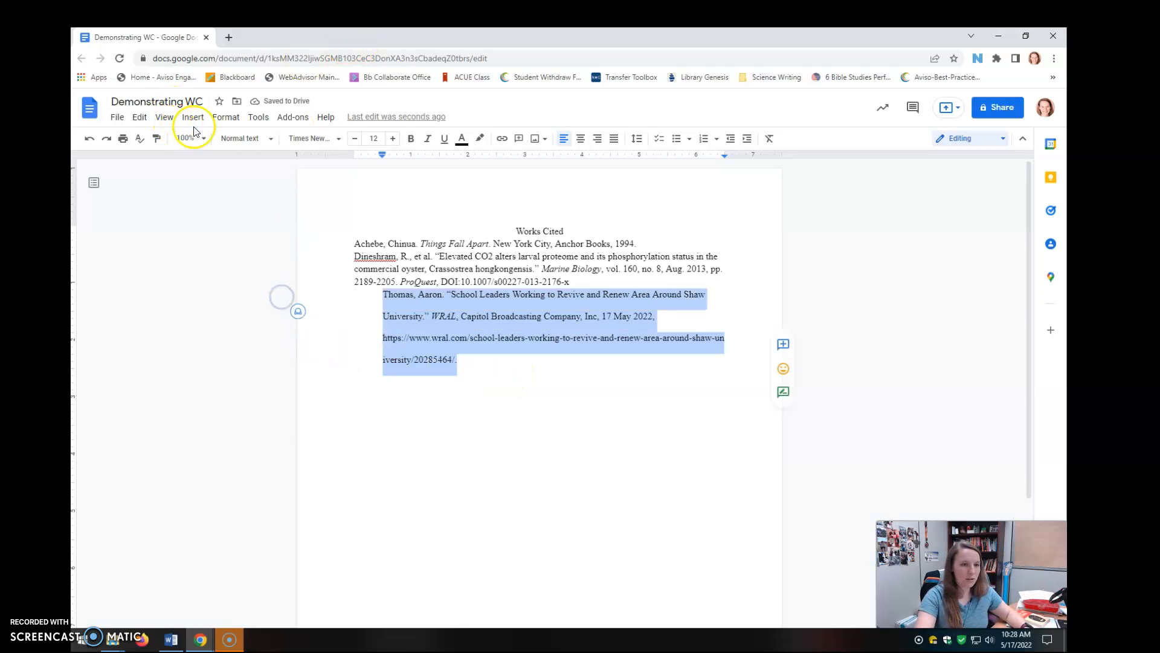
click(227, 118)
click(302, 388)
click(445, 402)
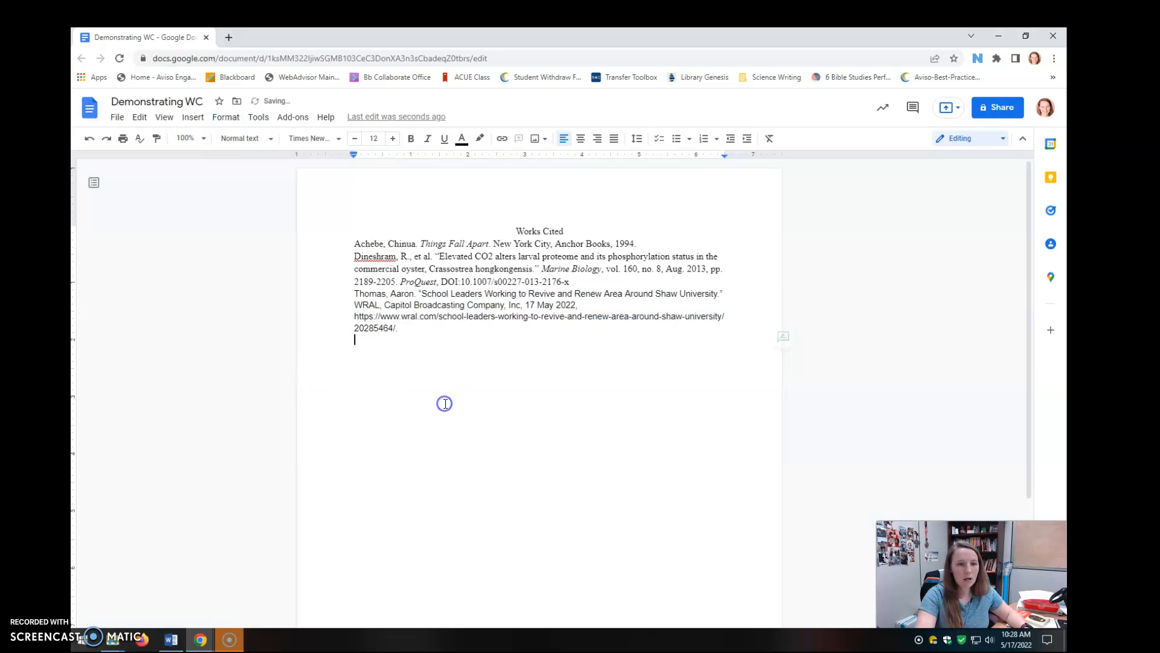
Set the pasted WRAL citation to Times New Roman, size 12.
drag(440, 350, 330, 291)
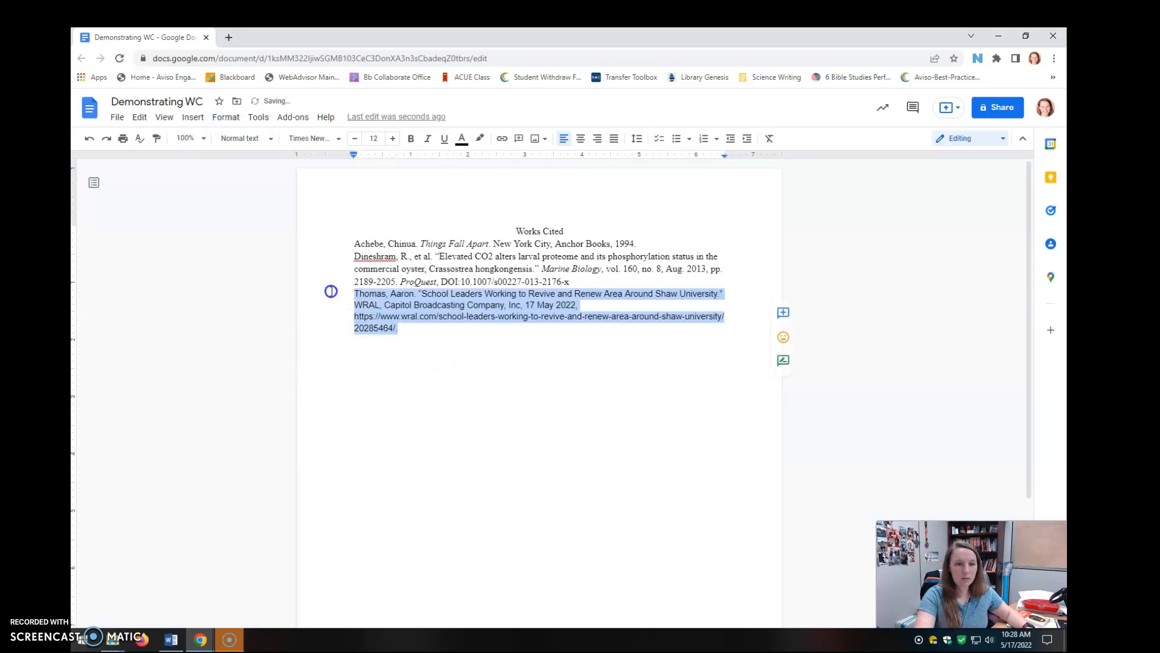
click(393, 138)
click(330, 138)
click(342, 205)
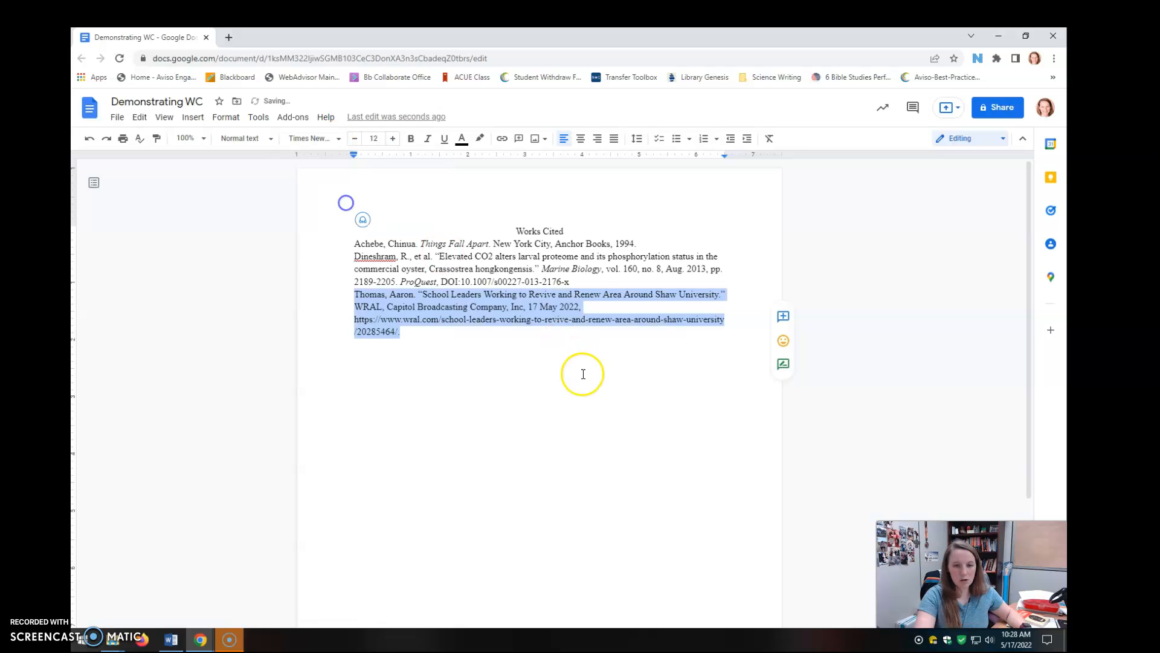
Set the line spacing of the entire Works Cited document, including the title, to double.
click(459, 385)
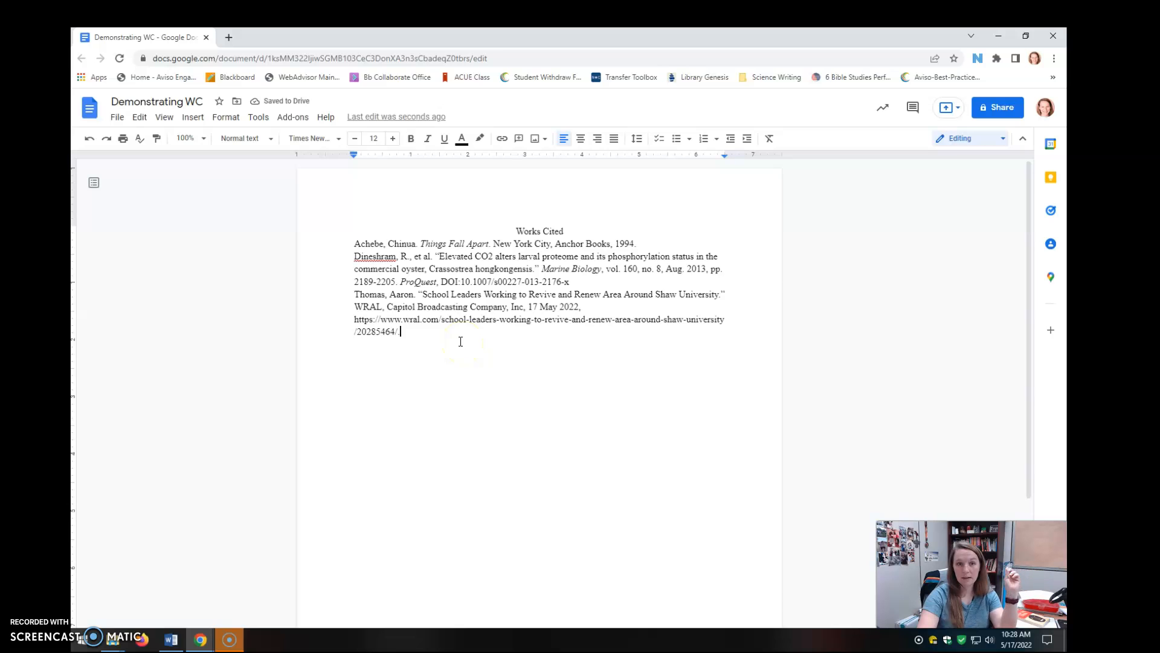
key(ctrl+a)
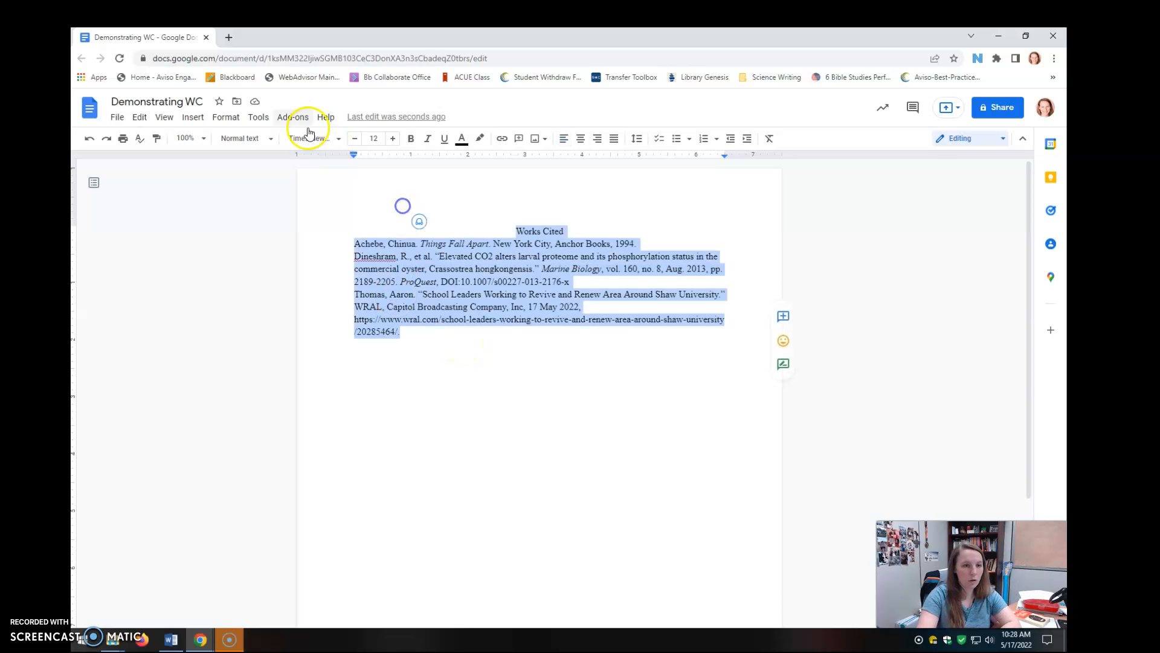
click(226, 118)
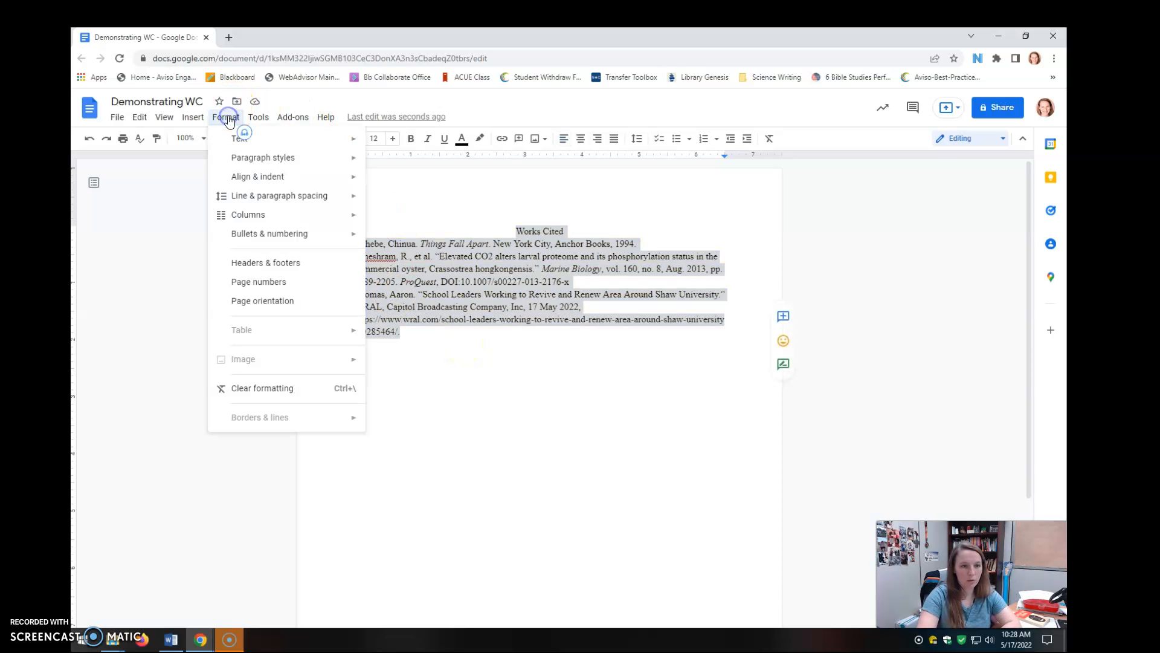
click(310, 198)
click(411, 205)
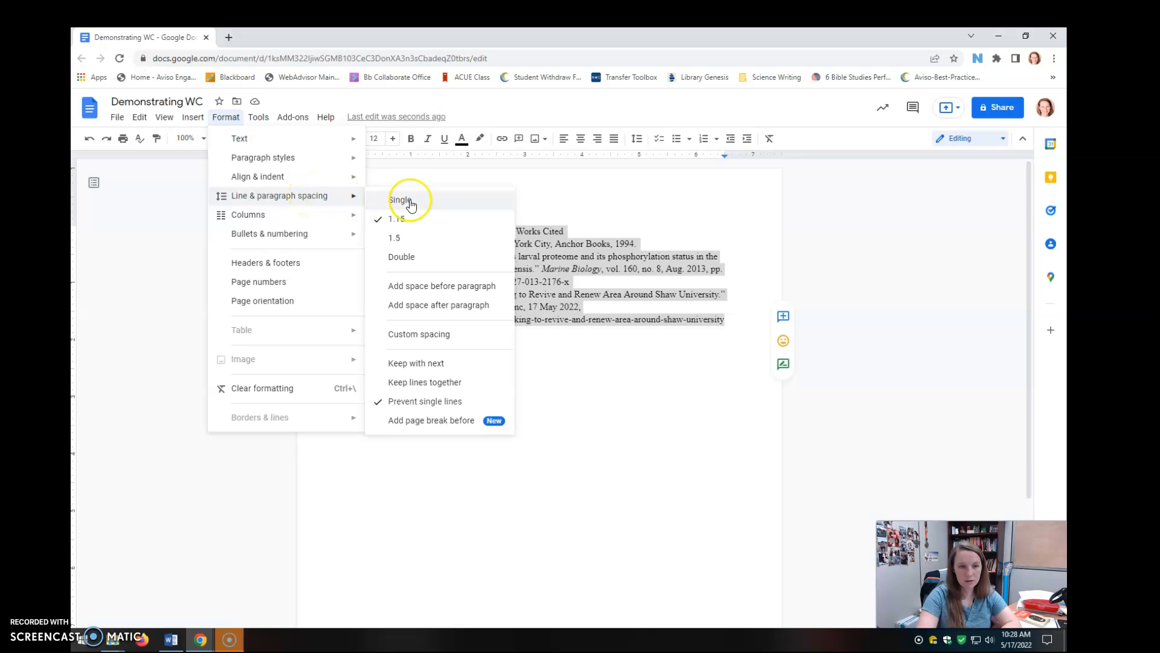
click(423, 261)
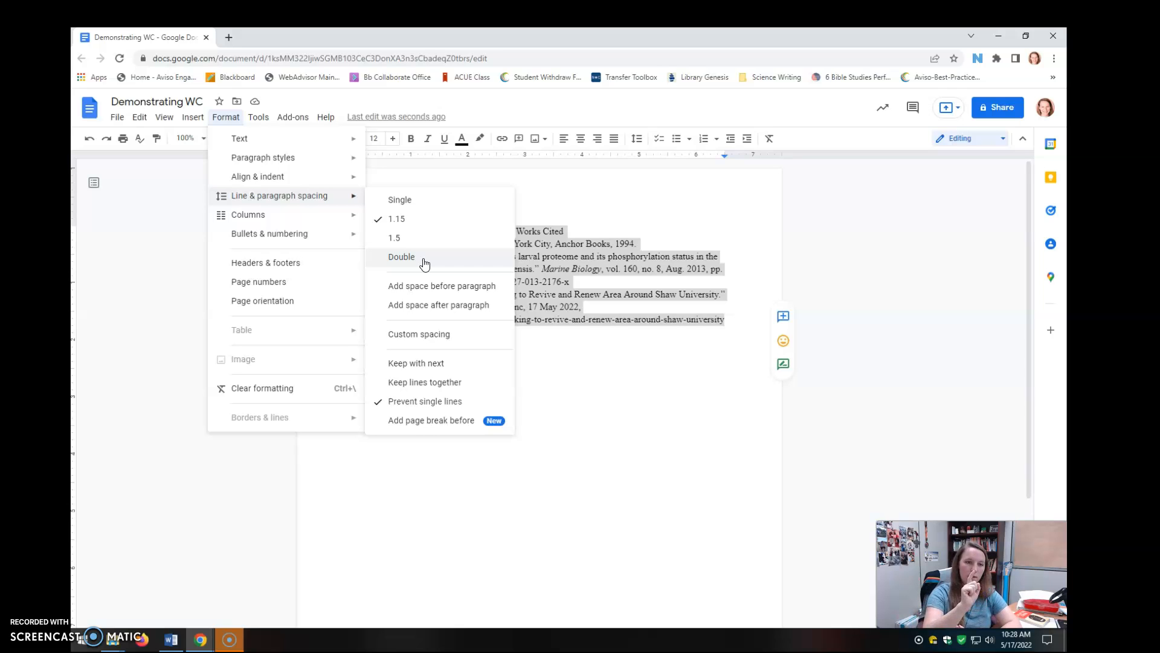
click(424, 259)
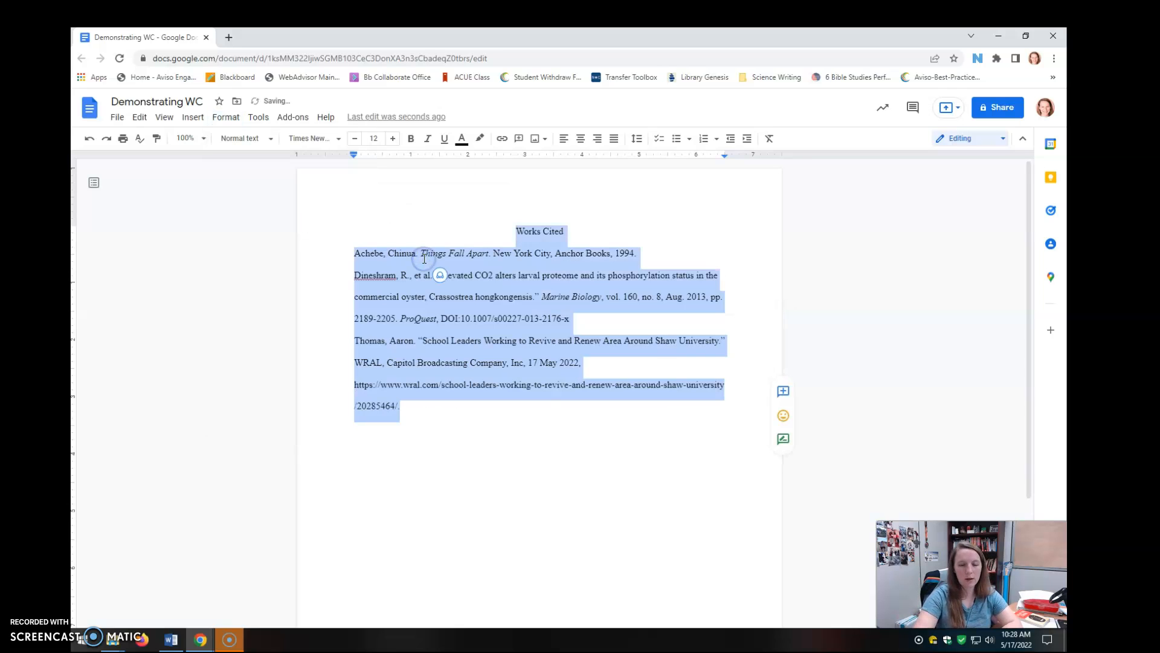
click(424, 257)
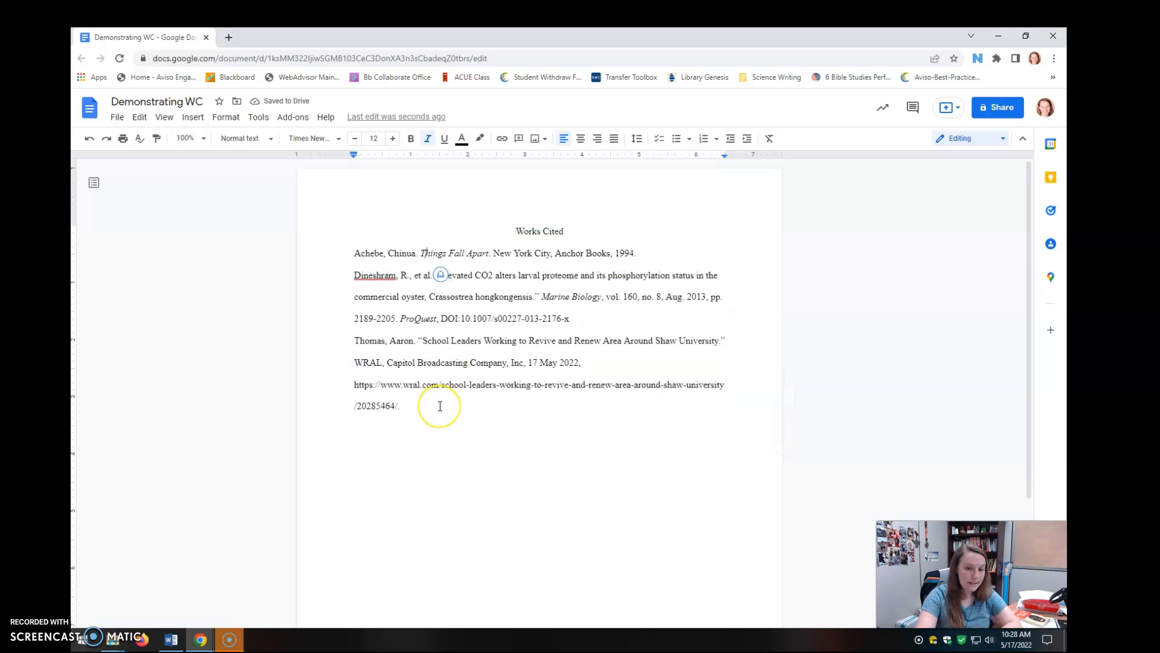
Apply a 0.5-inch hanging special indent to the three citations below the Works Cited title.
drag(440, 405, 339, 250)
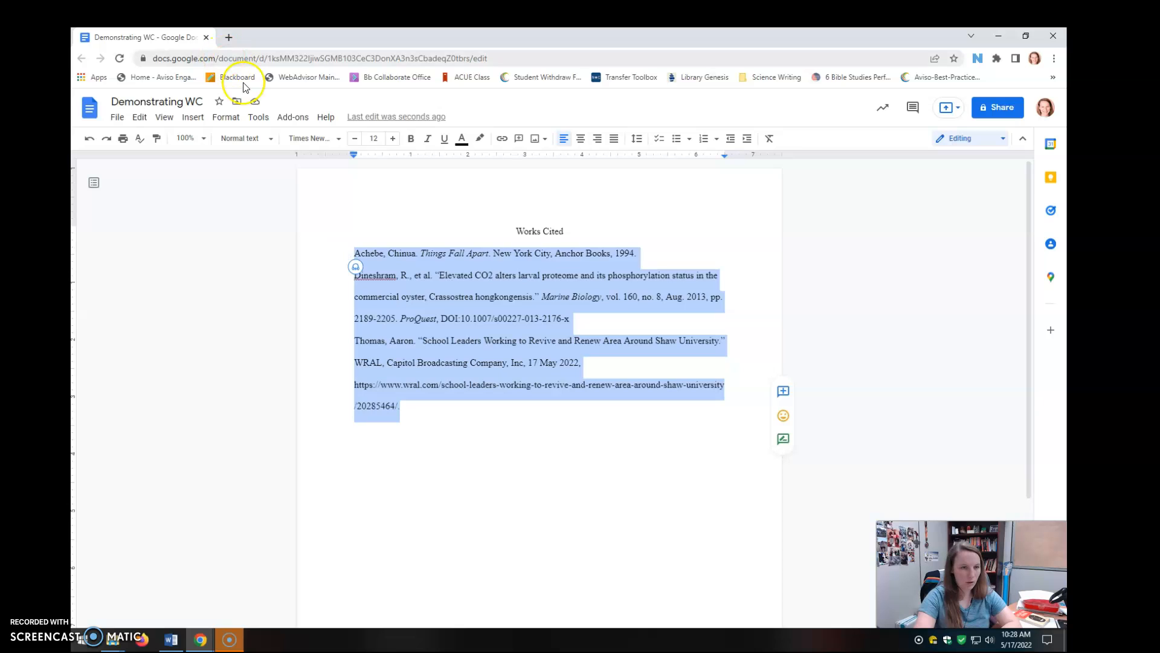
click(226, 119)
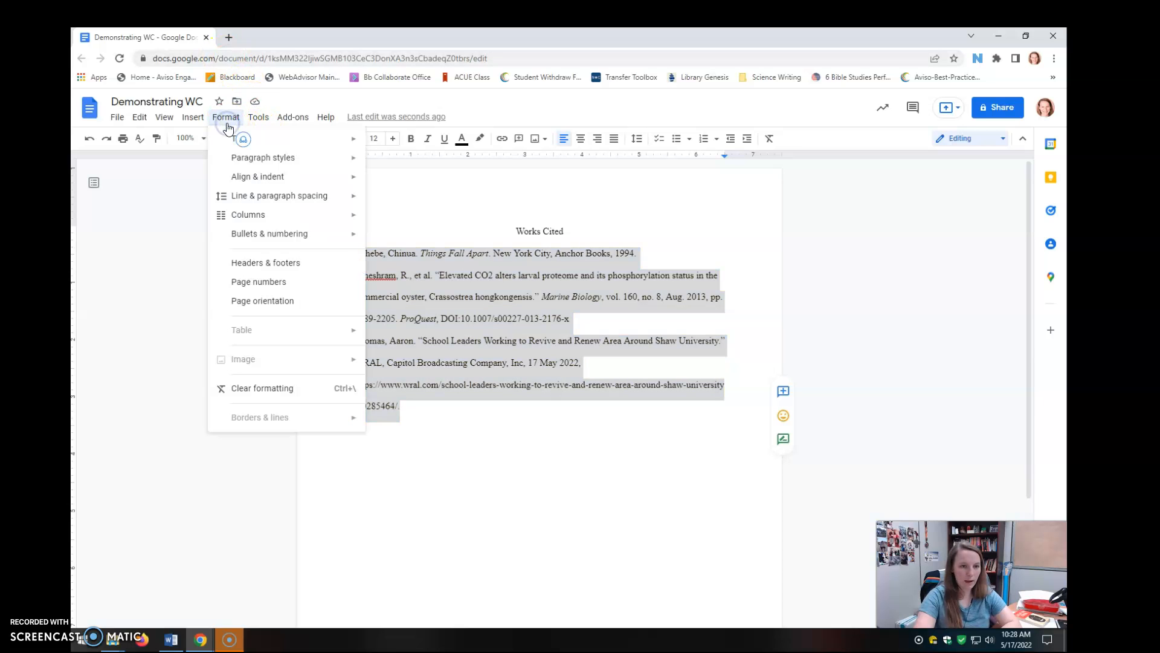
mouse_move(306, 176)
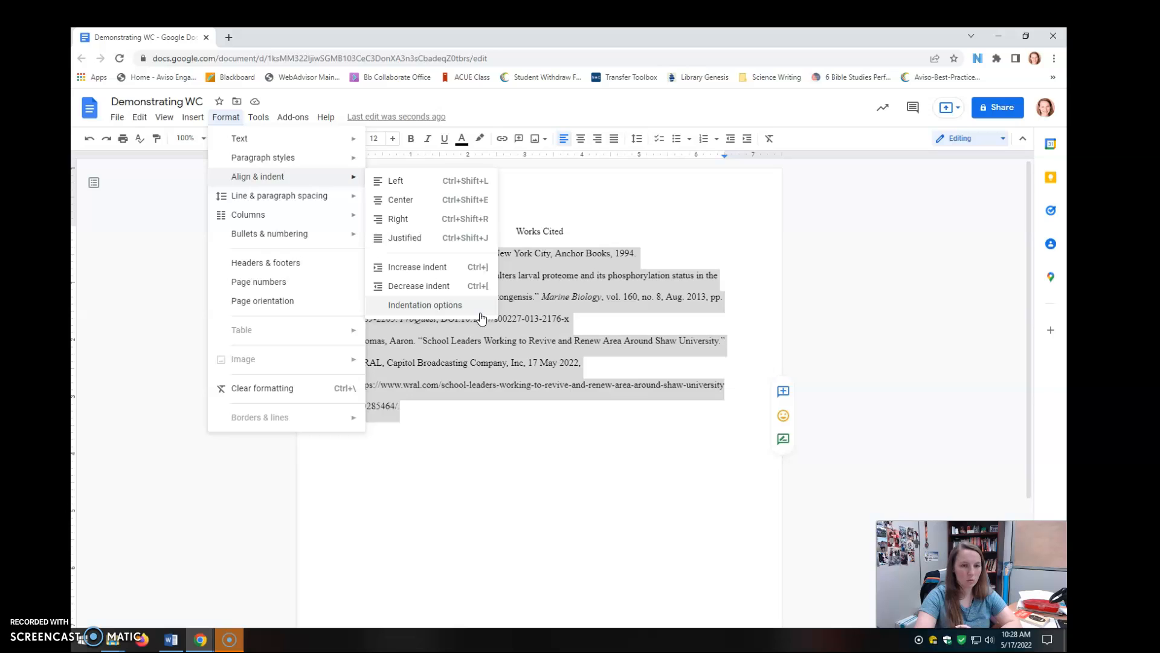
click(481, 315)
click(535, 411)
click(539, 448)
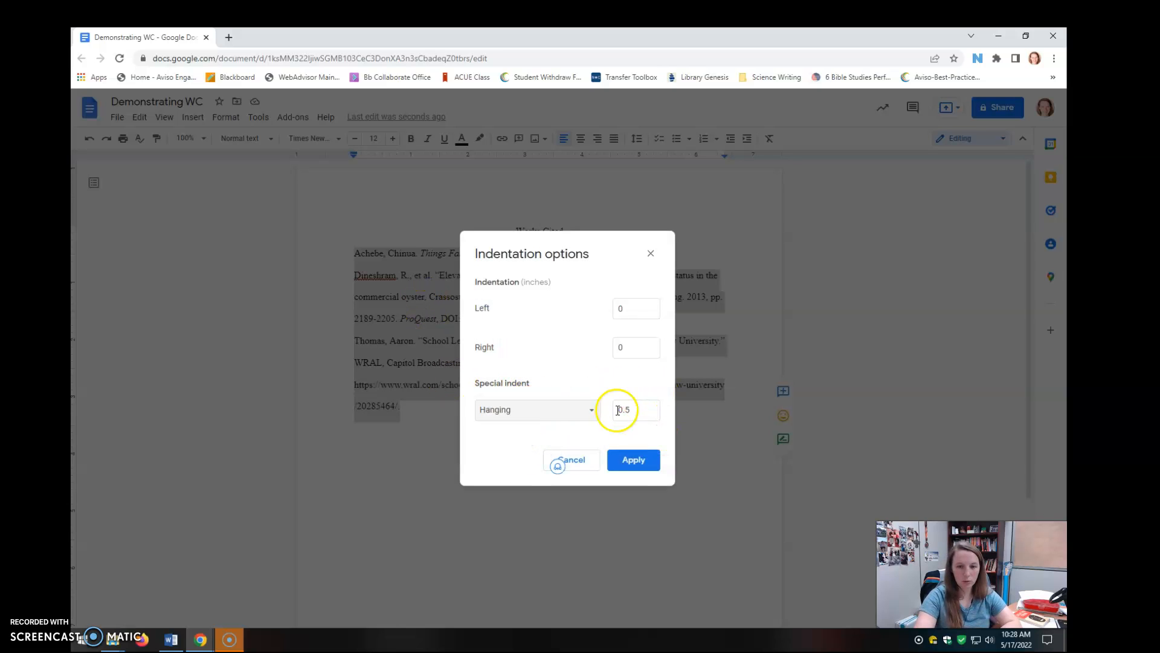
click(633, 460)
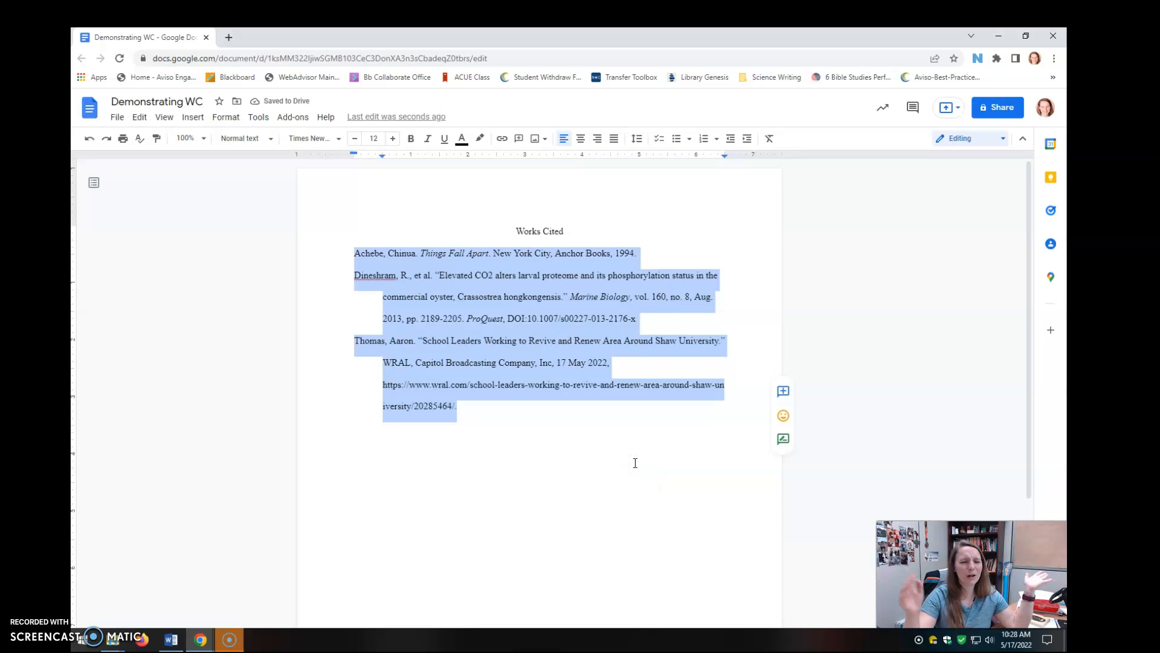
Remove the automatic hyperlink from the web address in the WRAL citation of the Google Docs document.
click(635, 463)
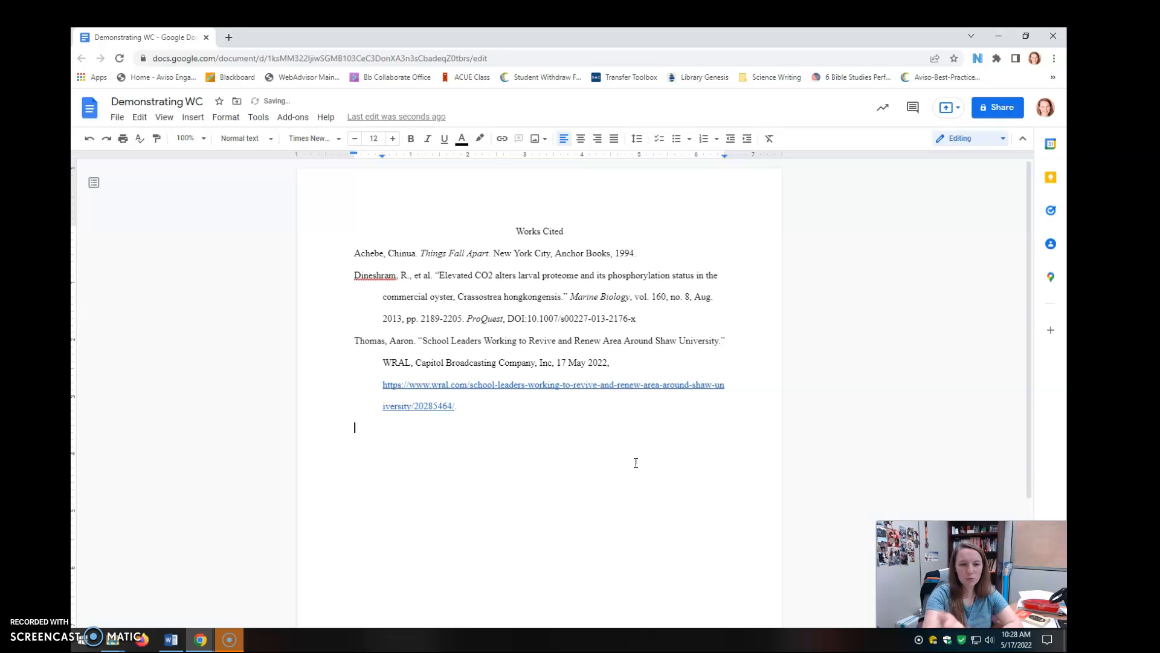
click(422, 386)
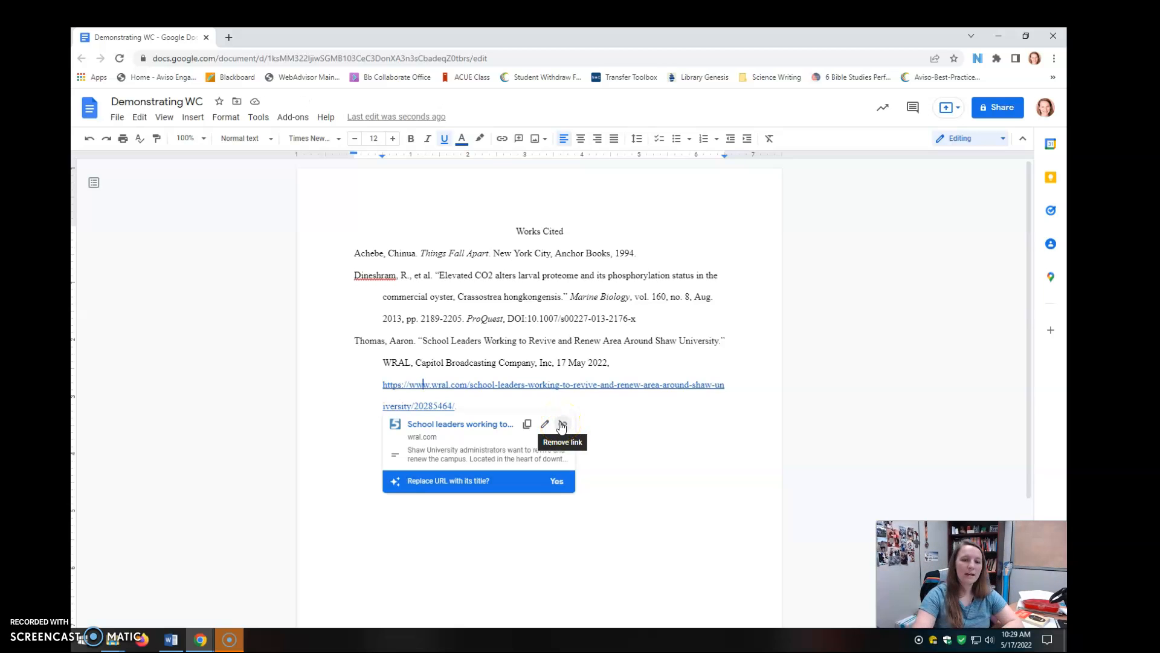
click(561, 425)
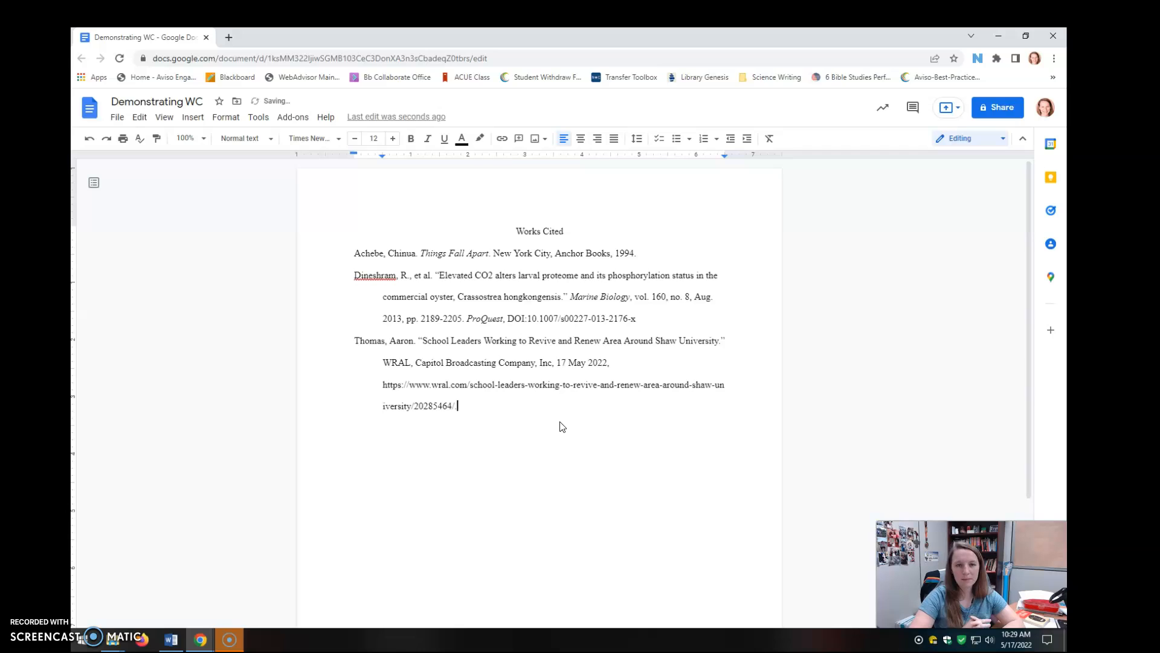